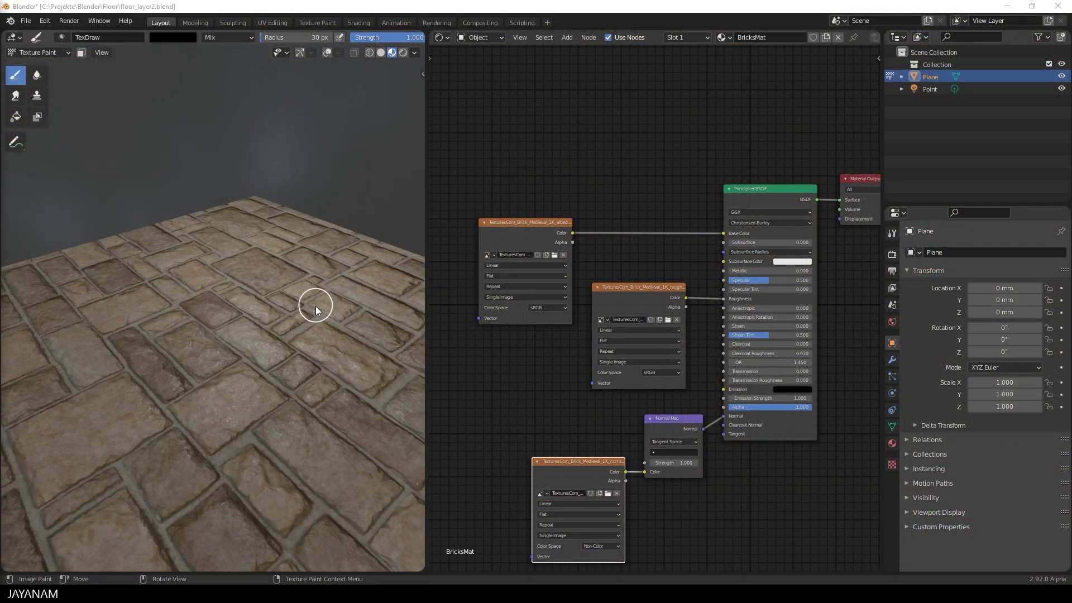
# - Inspect the brick floor and its Principled BSDF, albedo and normal-map texture nodes
pyautogui.moveTo(341, 333); pyautogui.dragTo(354, 383, button='middle')
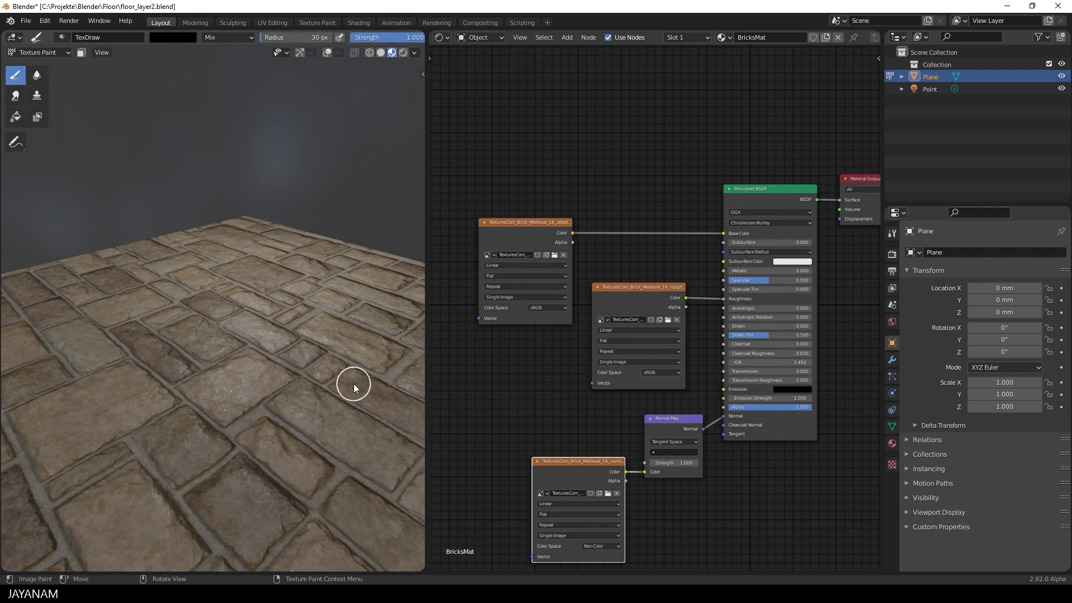
pyautogui.click(772, 192)
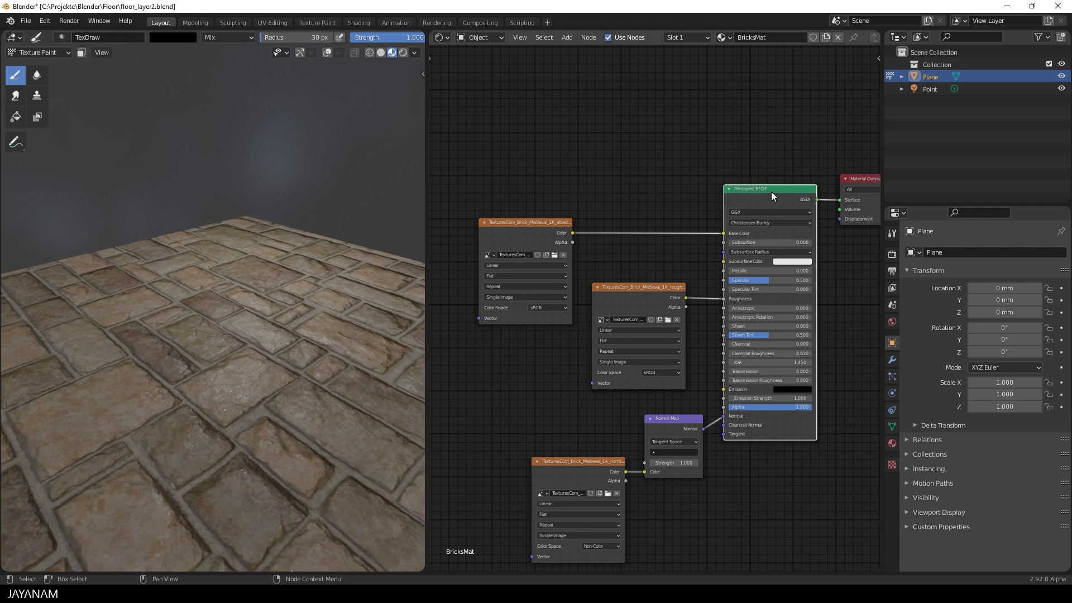
pyautogui.click(540, 224)
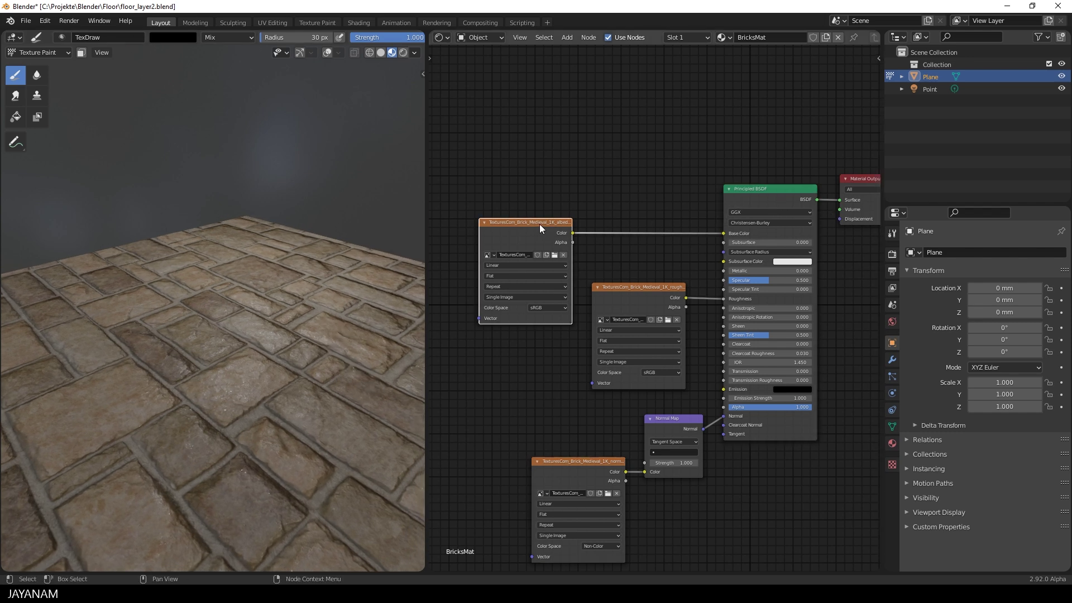
pyautogui.click(656, 300)
pyautogui.click(564, 473)
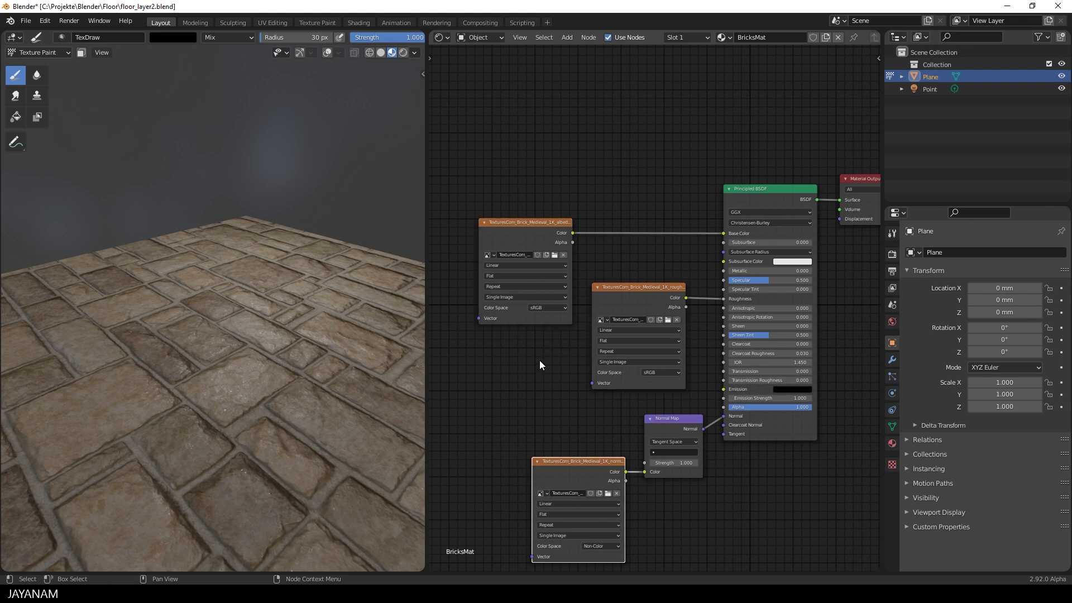
pyautogui.moveTo(338, 315); pyautogui.dragTo(307, 373, button='middle')
pyautogui.scroll(3, 307, 373)
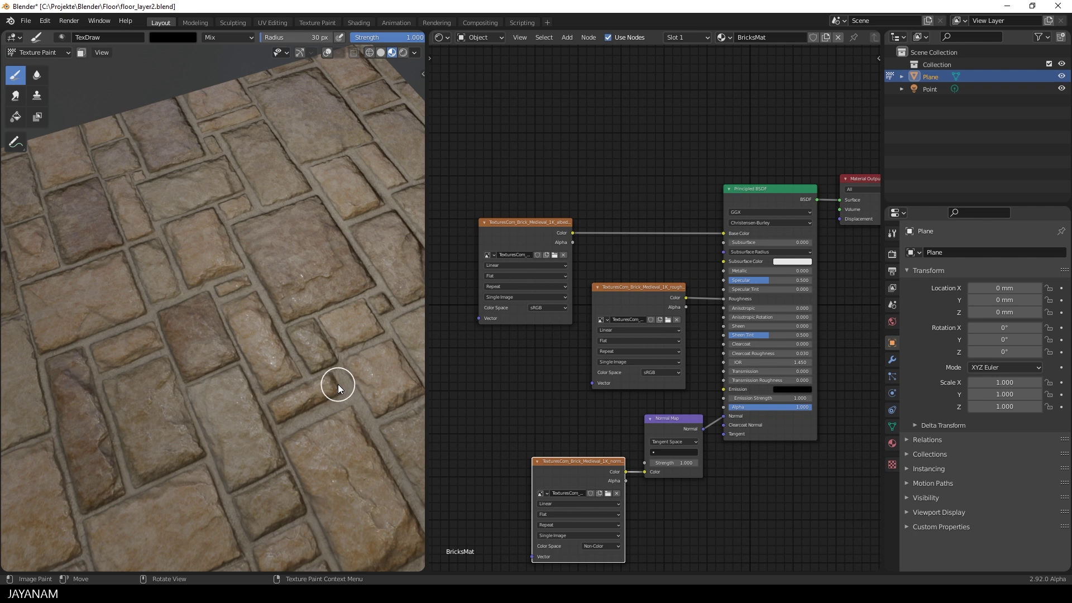
# - Add a second Principled BSDF node above the existing nodes
pyautogui.moveTo(738, 142); pyautogui.dragTo(678, 276, button='middle')
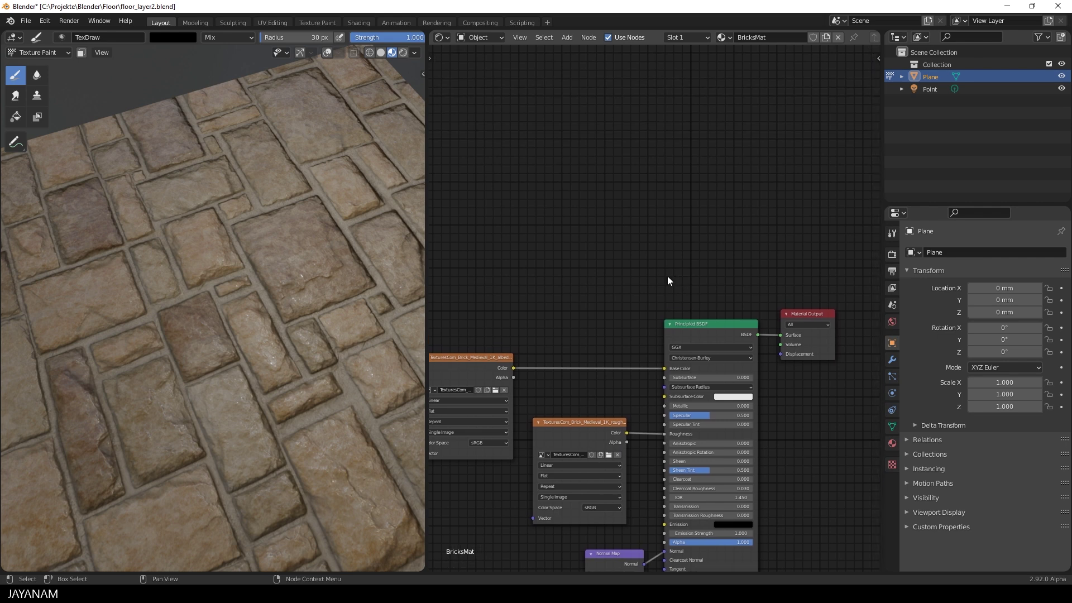
pyautogui.click(728, 329)
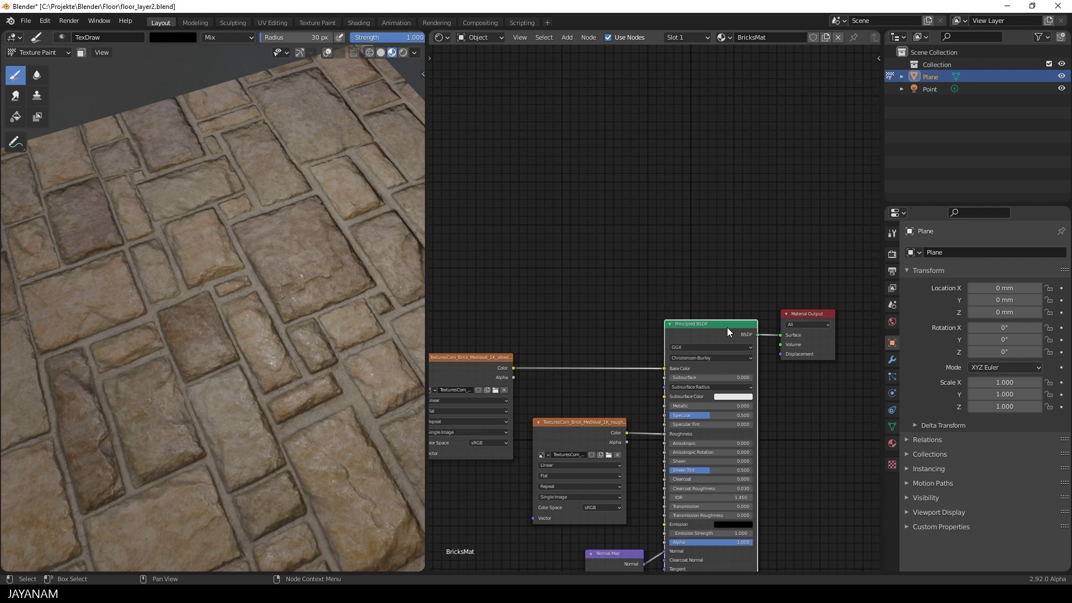
pyautogui.hotkey('shift', 'a')
pyautogui.click(734, 270)
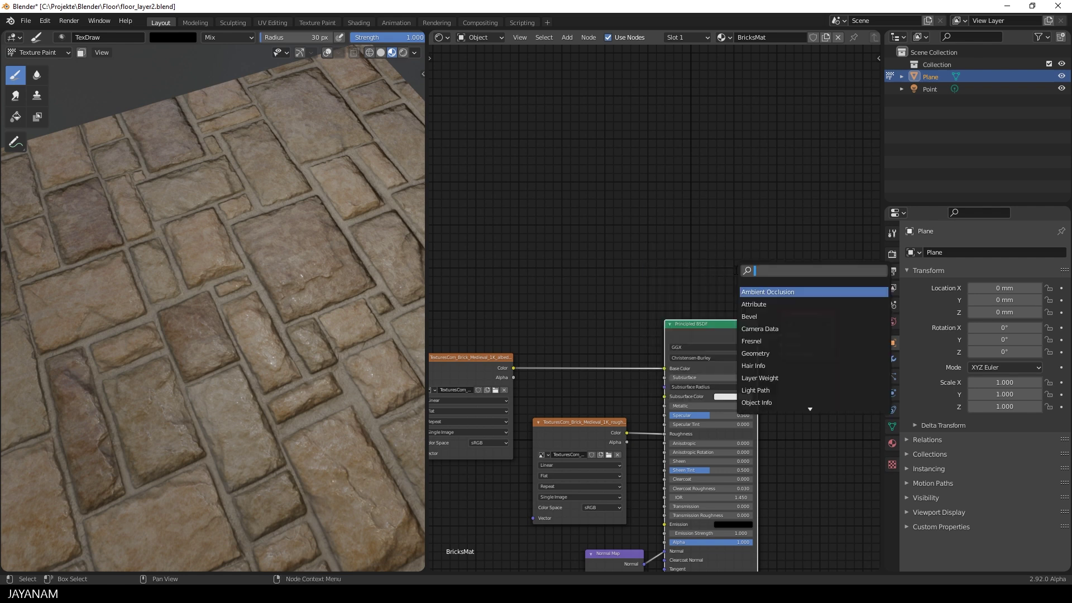
pyautogui.write('prin')
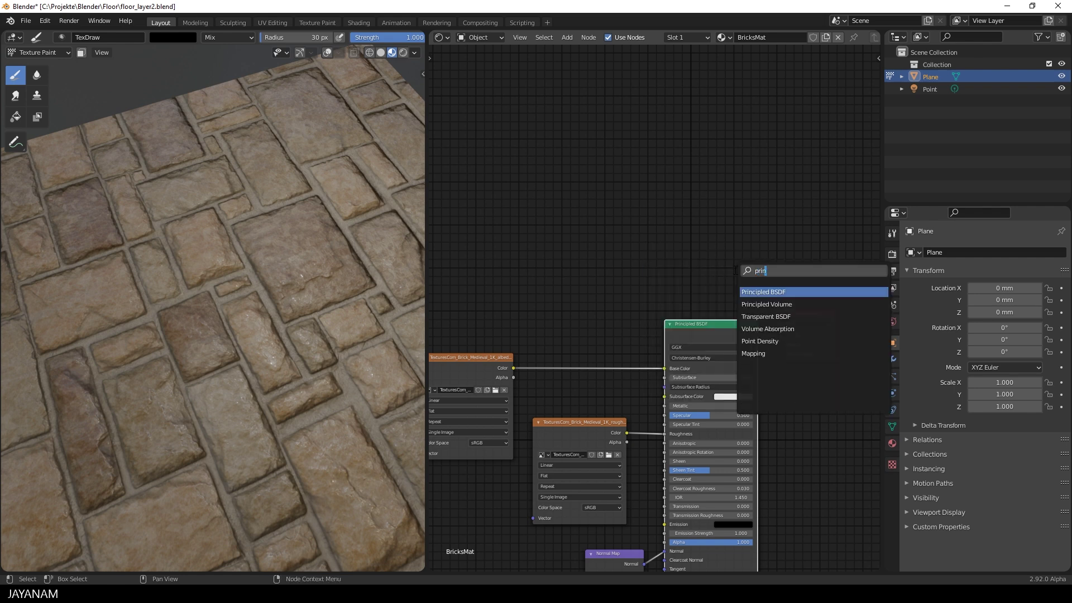
pyautogui.press('Return')
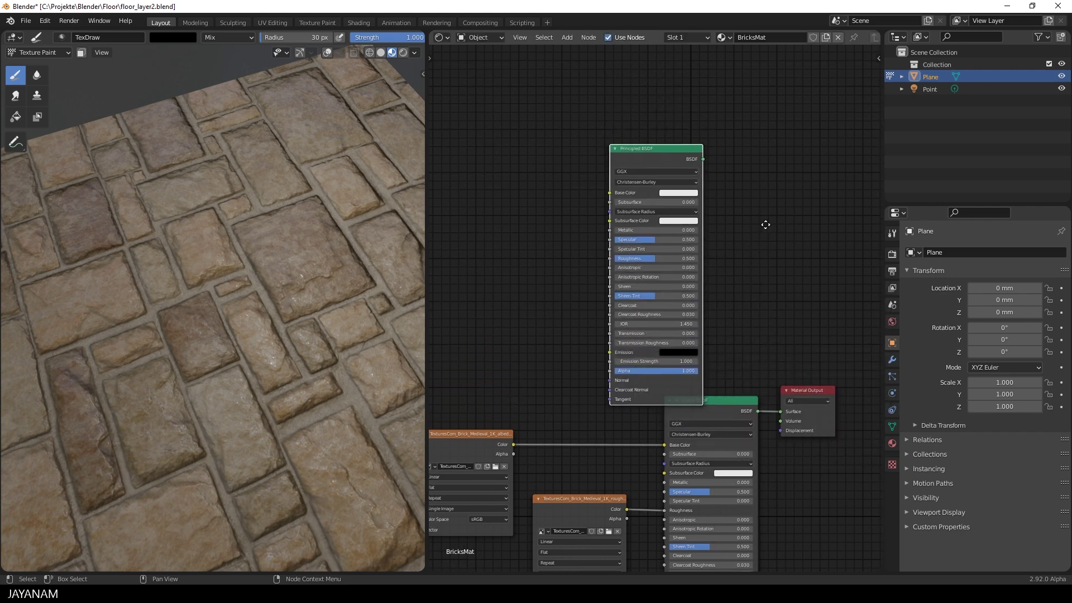
pyautogui.click(807, 231)
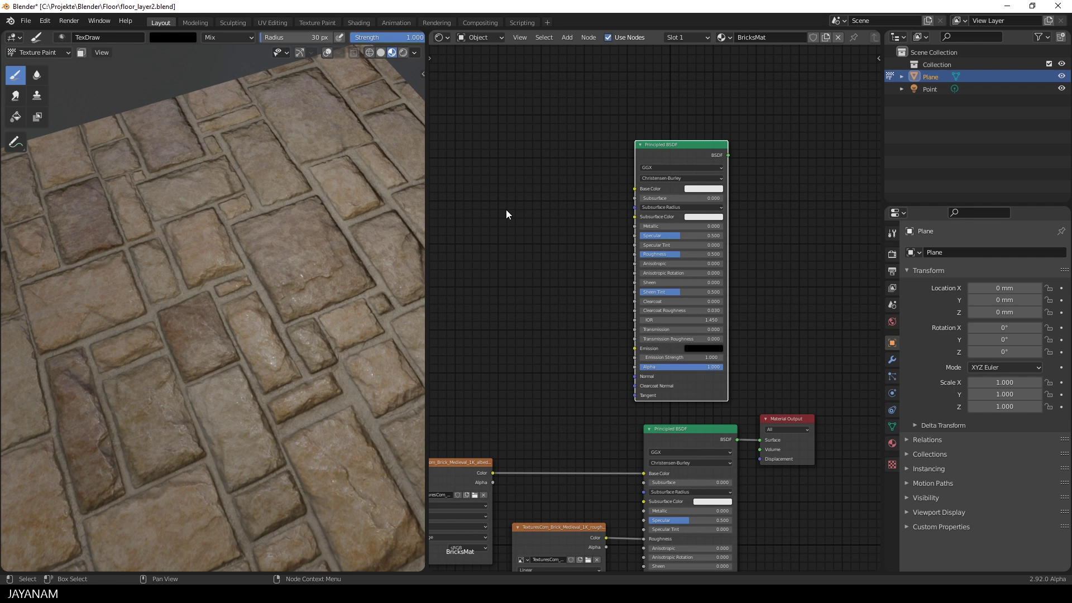
# - Set the new BSDF's Roughness to 0.000 and Base Color value to 0.271; reposition Material Output
pyautogui.moveTo(671, 253); pyautogui.dragTo(629, 254)
pyautogui.click(712, 189)
pyautogui.moveTo(758, 94); pyautogui.dragTo(758, 111)
pyautogui.moveTo(806, 233); pyautogui.dragTo(694, 211, button='middle')
pyautogui.moveTo(698, 389); pyautogui.dragTo(813, 295)
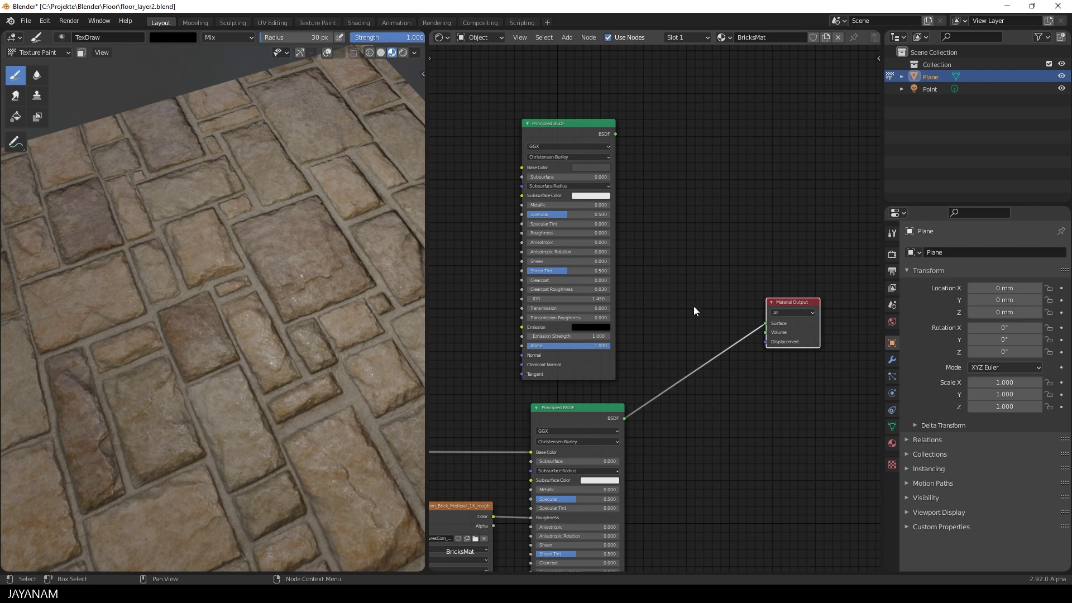
# - Add a Mix Shader node to the left of the Material Output
pyautogui.hotkey('shift', 'a')
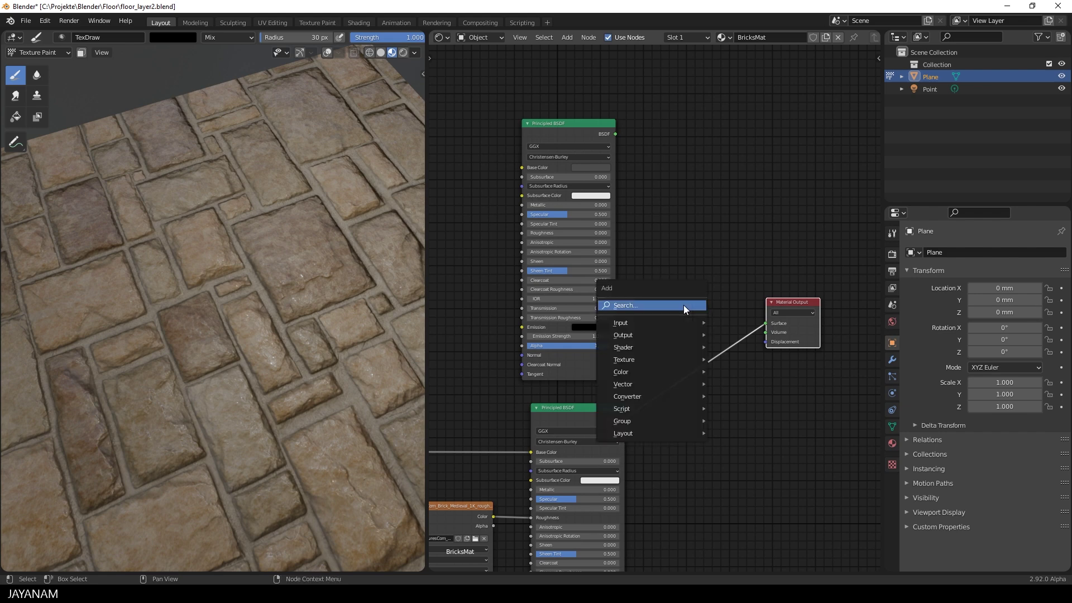
pyautogui.click(684, 305)
pyautogui.write('mix')
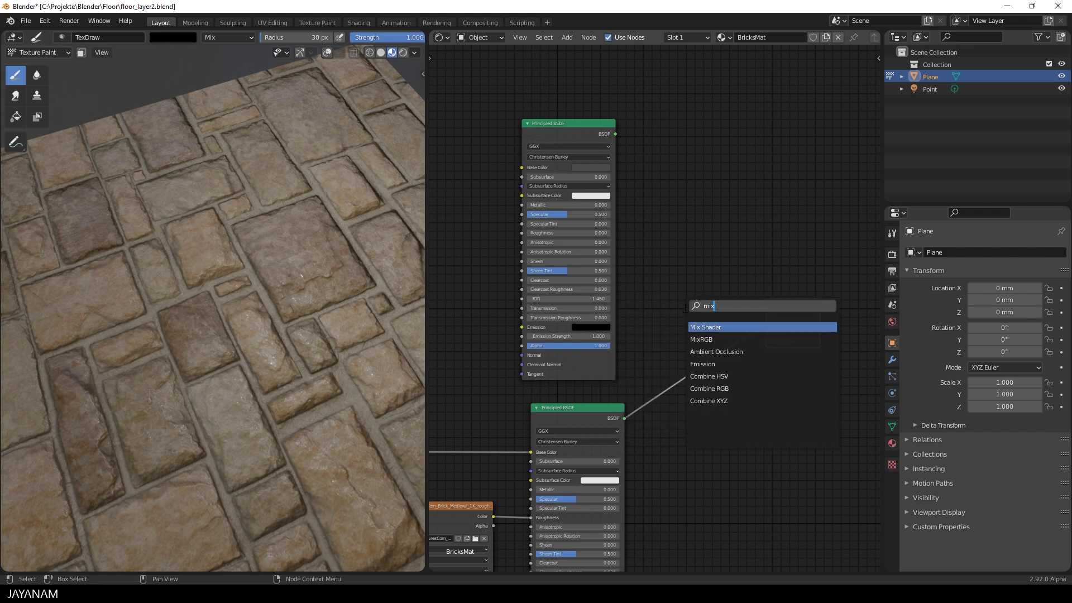
pyautogui.click(709, 327)
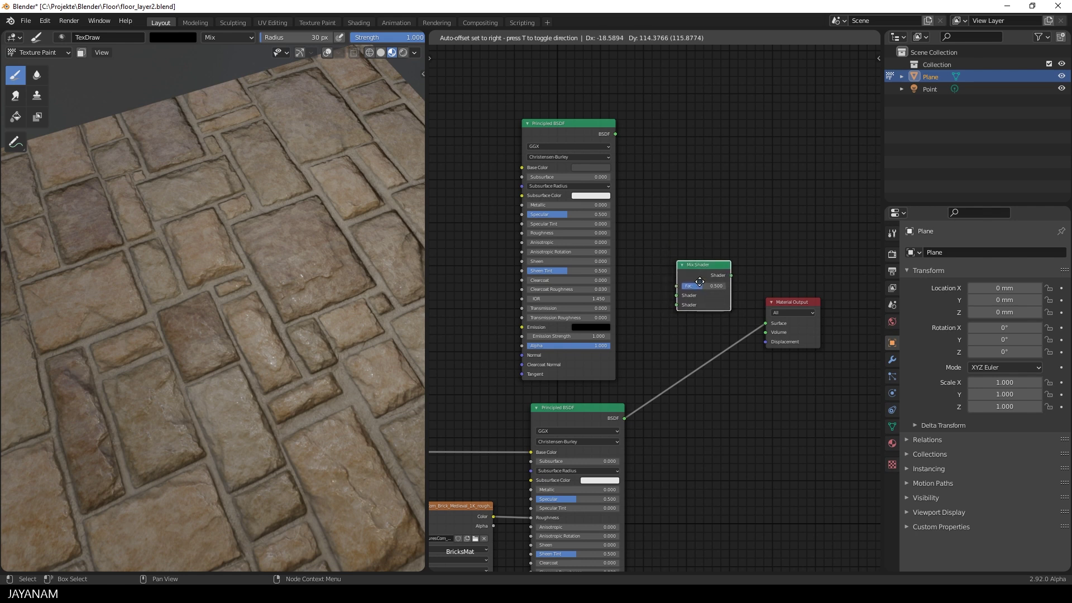
pyautogui.click(712, 284)
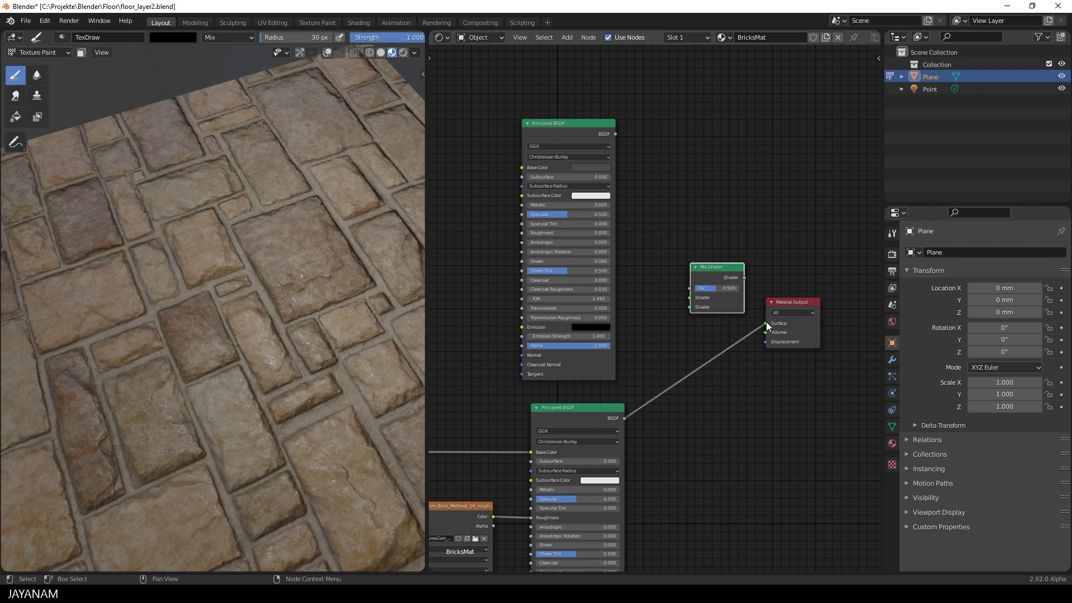
# - Feed both Principled BSDFs into the Mix Shader and its output into Material Output Surface
pyautogui.moveTo(765, 323); pyautogui.dragTo(689, 307)
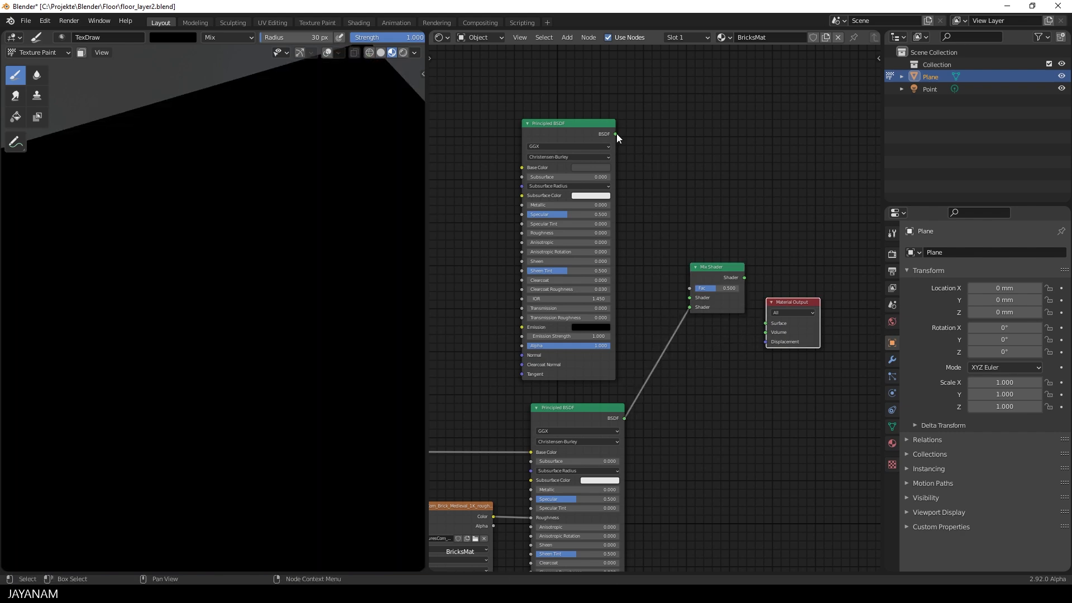
pyautogui.moveTo(615, 134); pyautogui.dragTo(688, 299)
pyautogui.moveTo(728, 269); pyautogui.dragTo(750, 239)
pyautogui.moveTo(802, 303); pyautogui.dragTo(838, 254)
pyautogui.moveTo(766, 247); pyautogui.dragTo(802, 279)
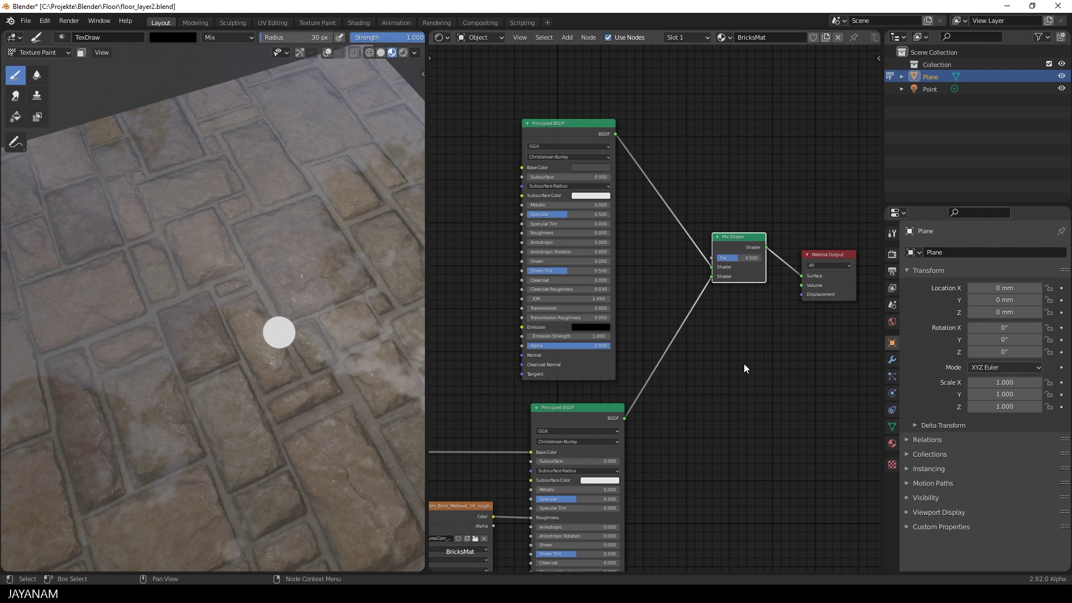
pyautogui.moveTo(290, 342); pyautogui.dragTo(341, 313, button='middle')
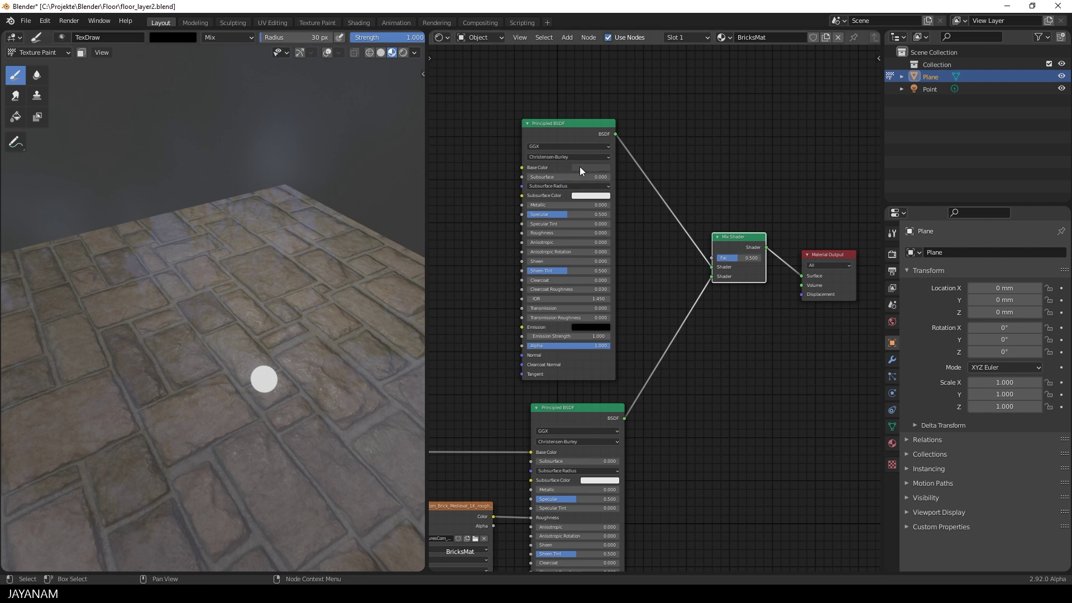
# - Set the Mix Shader Fac to 0.000 and shift the new Principled BSDF slightly left
pyautogui.scroll(1, 735, 259)
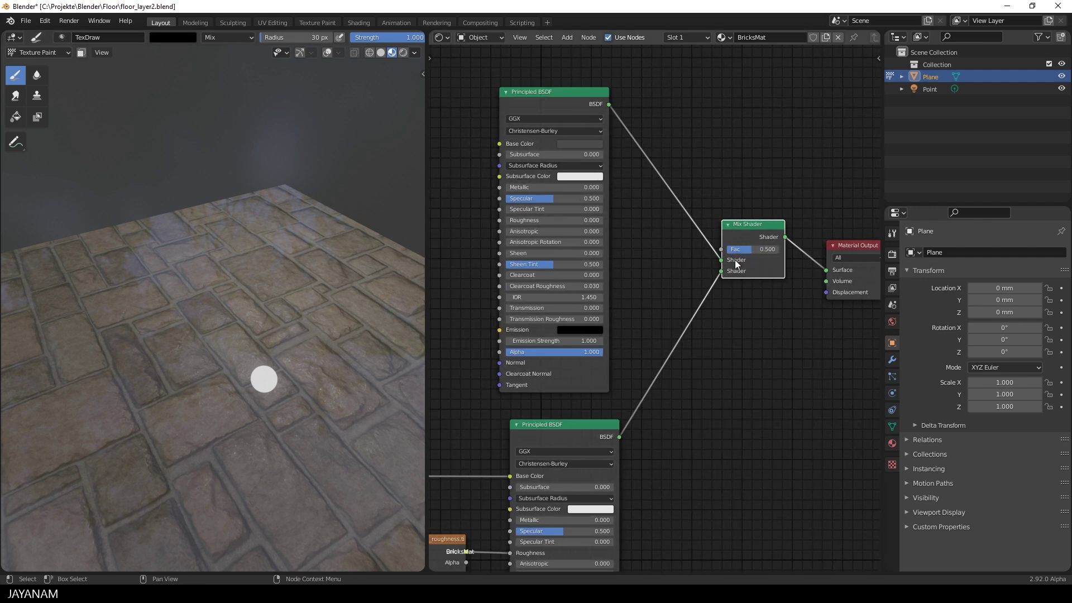
pyautogui.moveTo(748, 255); pyautogui.dragTo(720, 255)
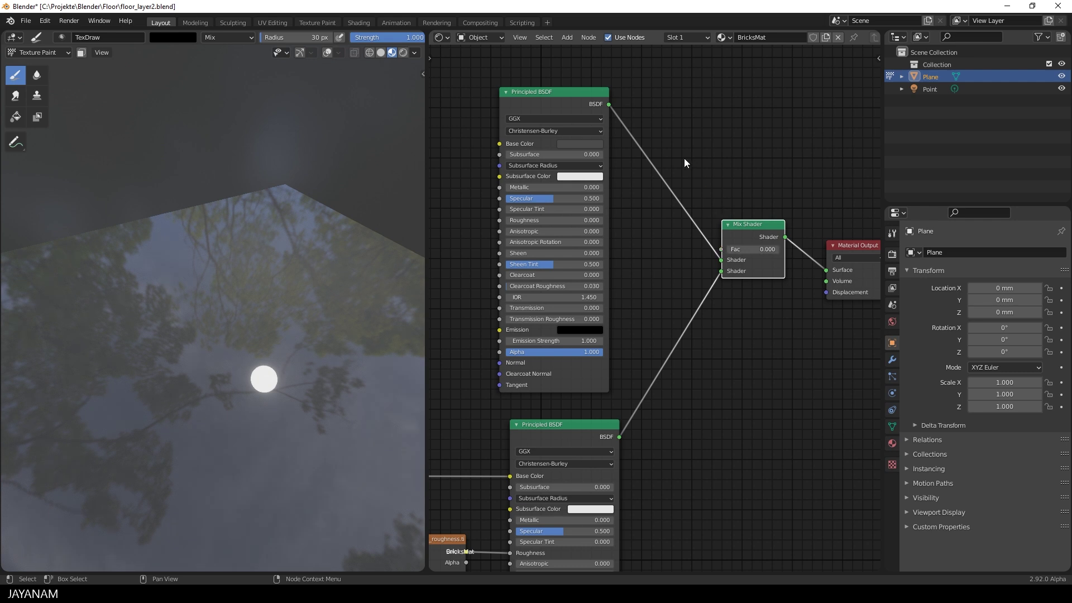
pyautogui.moveTo(681, 156); pyautogui.dragTo(695, 287, button='middle')
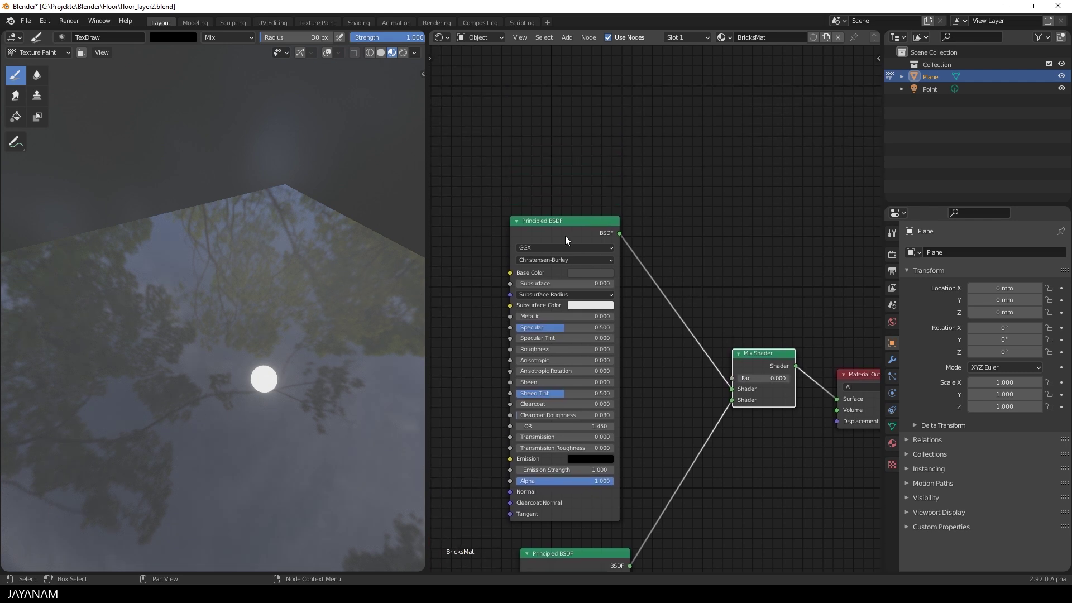
pyautogui.moveTo(574, 225); pyautogui.dragTo(531, 234)
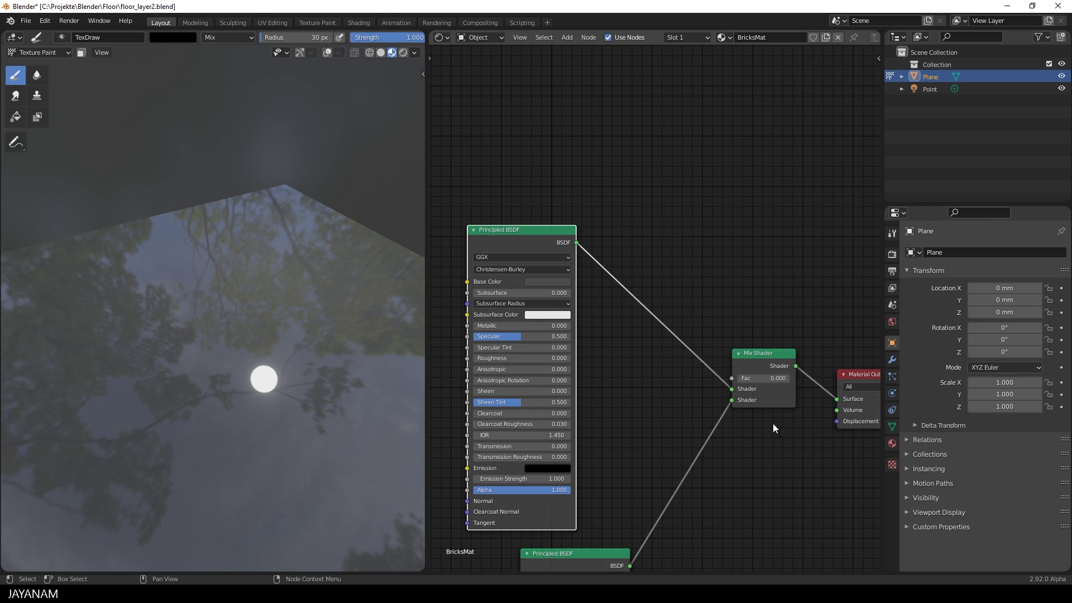
# - Add an Image Texture node with a new image named 'Mask Water', placed up-left
pyautogui.hotkey('shift', 'a')
pyautogui.click(667, 220)
pyautogui.write('imag')
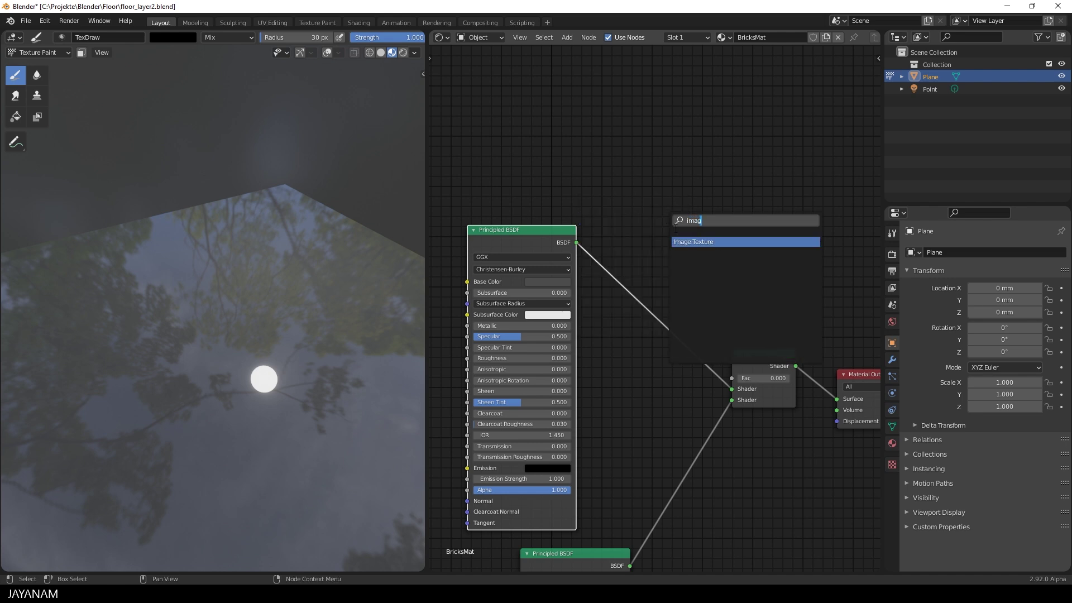
pyautogui.click(724, 242)
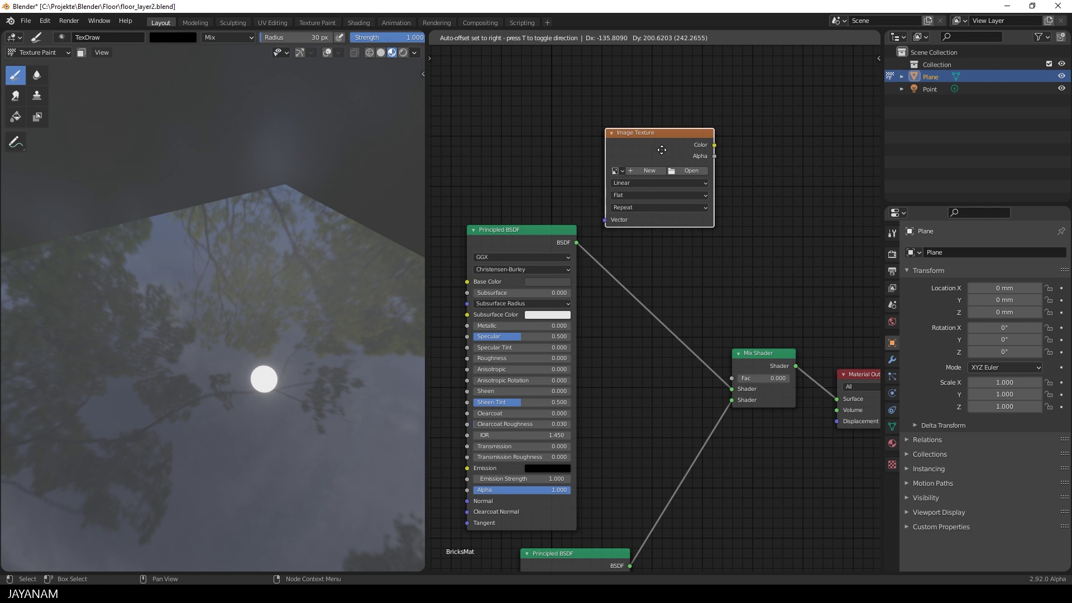
pyautogui.click(651, 173)
pyautogui.click(652, 170)
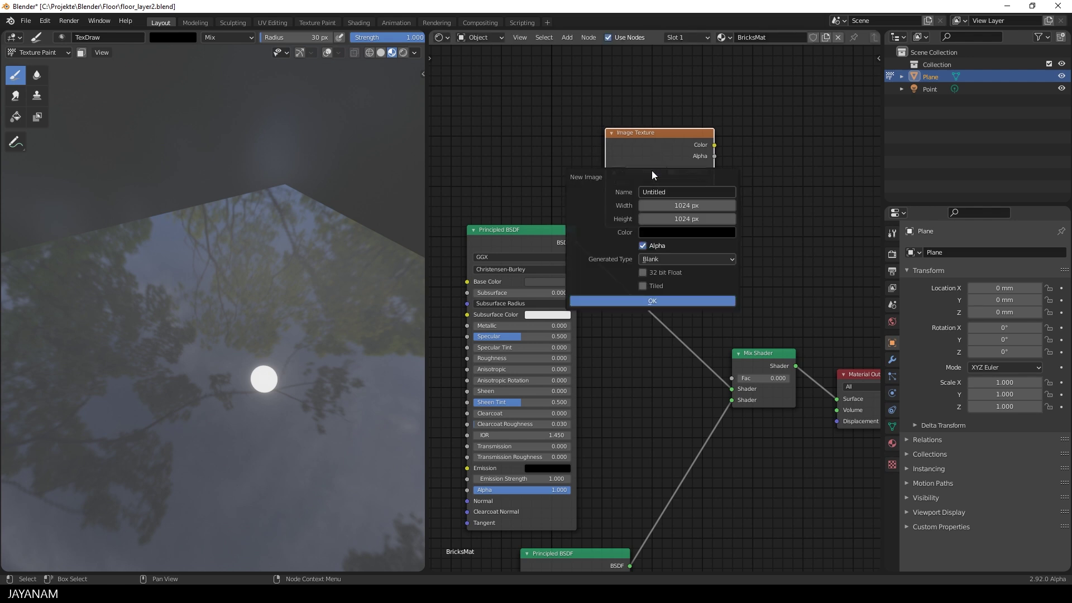
pyautogui.write('Mask Water')
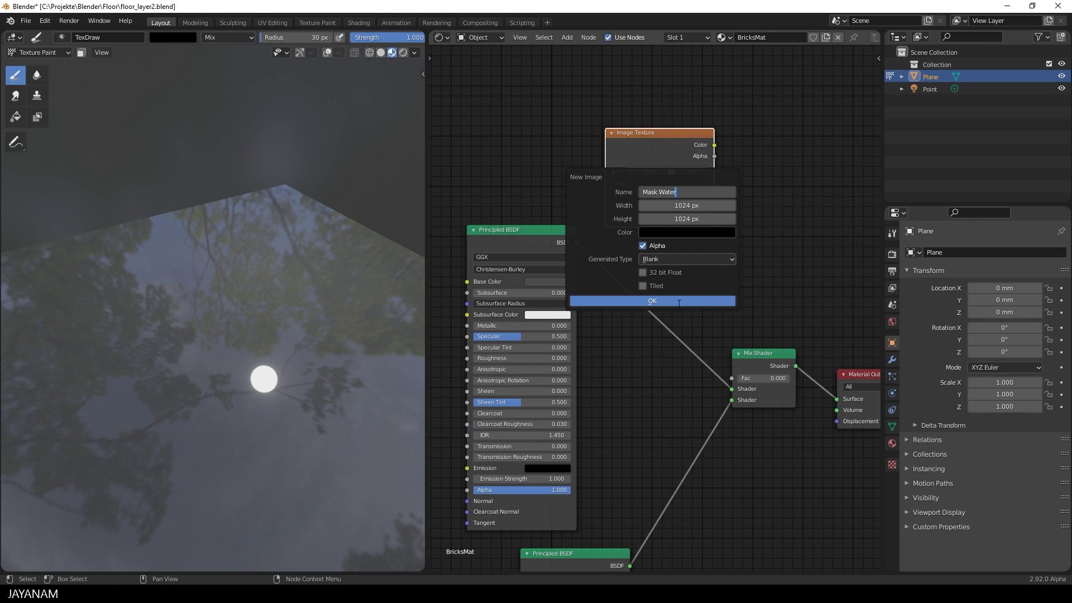
pyautogui.click(677, 301)
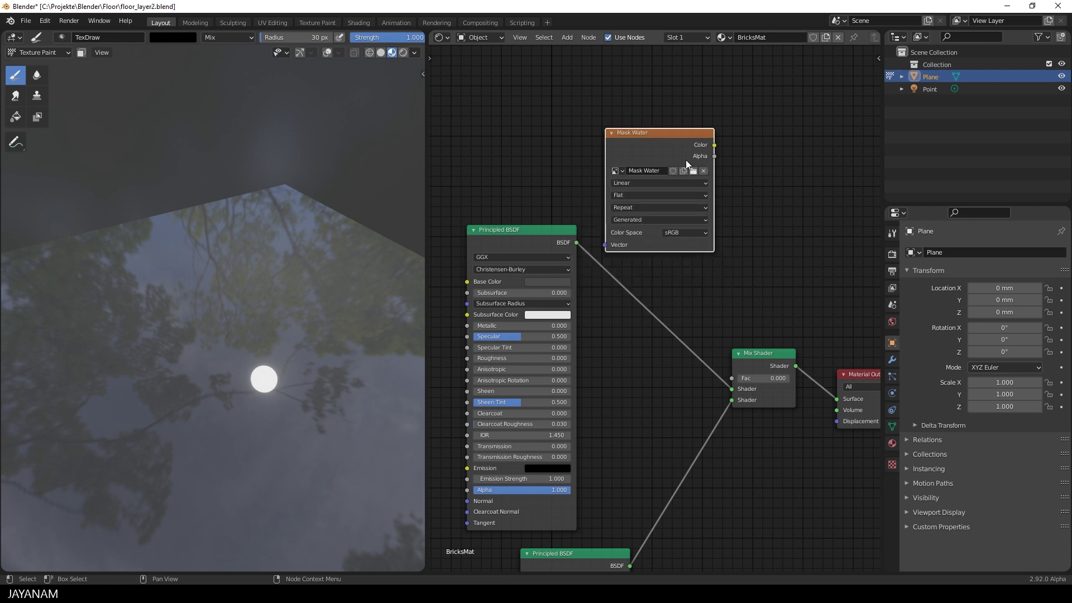
pyautogui.moveTo(677, 153); pyautogui.dragTo(732, 378)
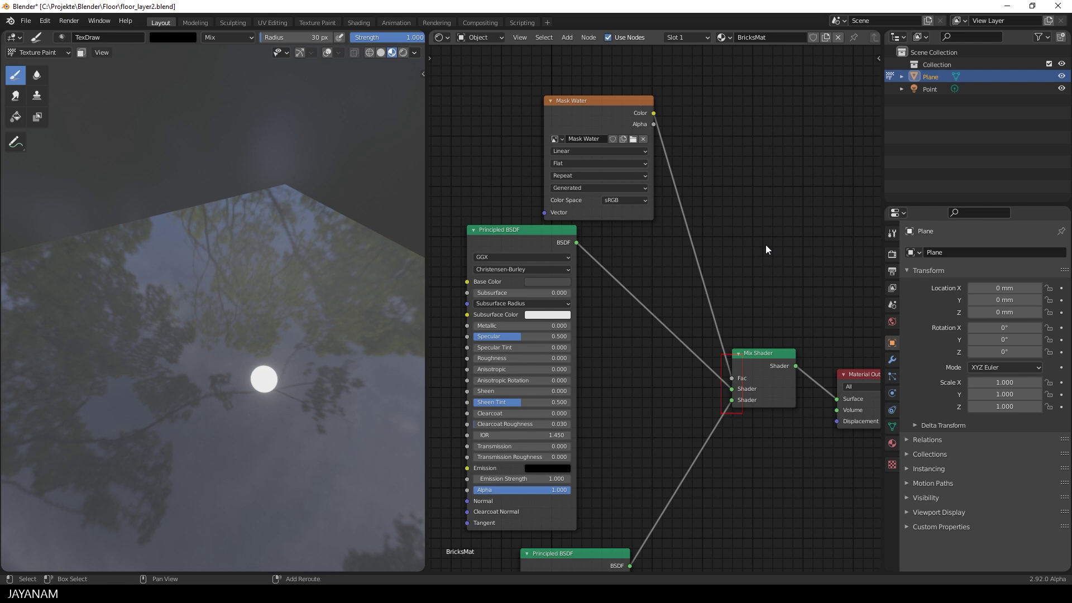
# - Insert an Invert node on the link from Mask Water to the Mix Shader's Fac
pyautogui.hotkey('shift', 'a')
pyautogui.click(765, 245)
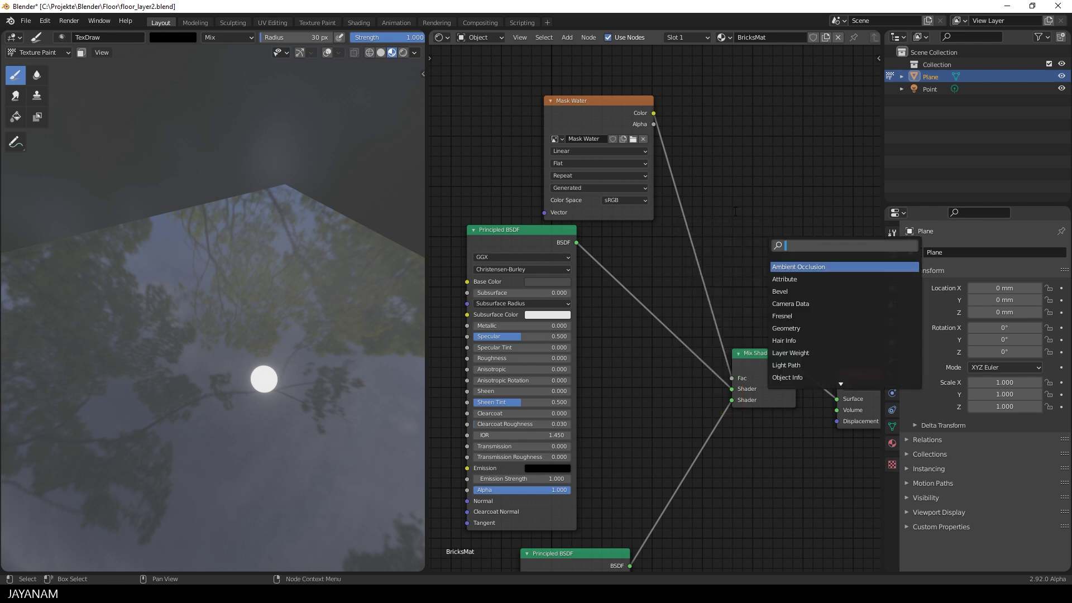
pyautogui.write('inver')
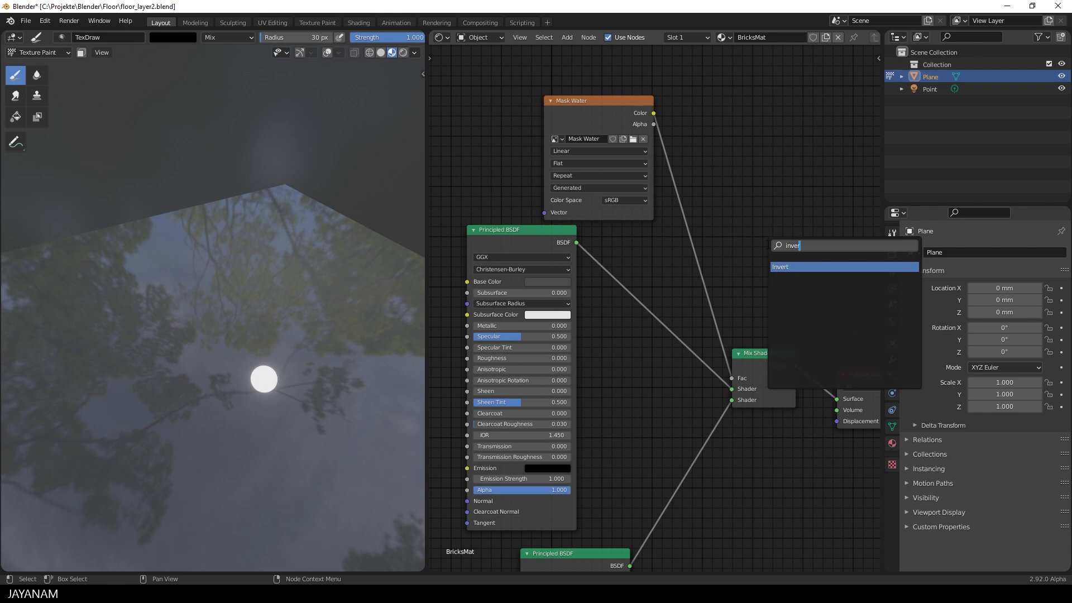
pyautogui.click(787, 266)
pyautogui.click(692, 239)
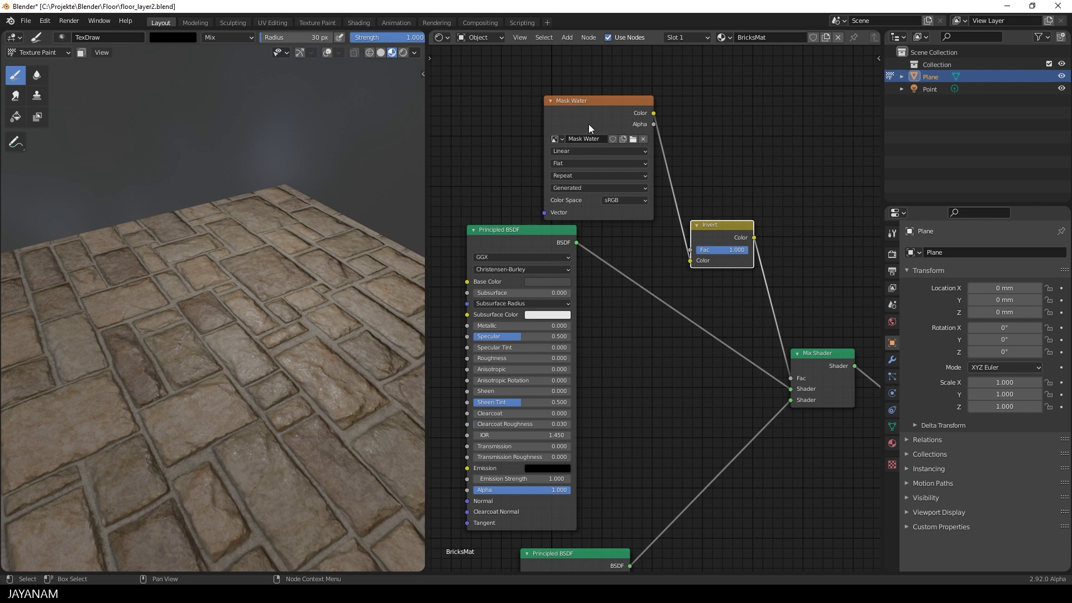
pyautogui.moveTo(191, 394)
pyautogui.mouseDown(button='middle')
pyautogui.moveTo(213, 394)
pyautogui.moveTo(240, 370)
pyautogui.mouseUp(button='middle')
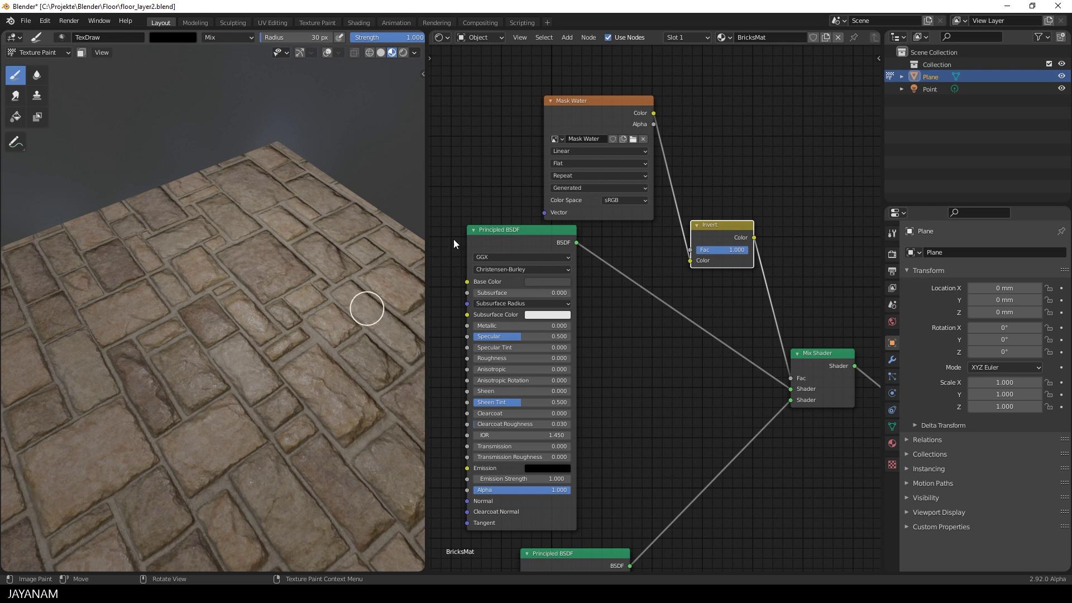
pyautogui.click(611, 103)
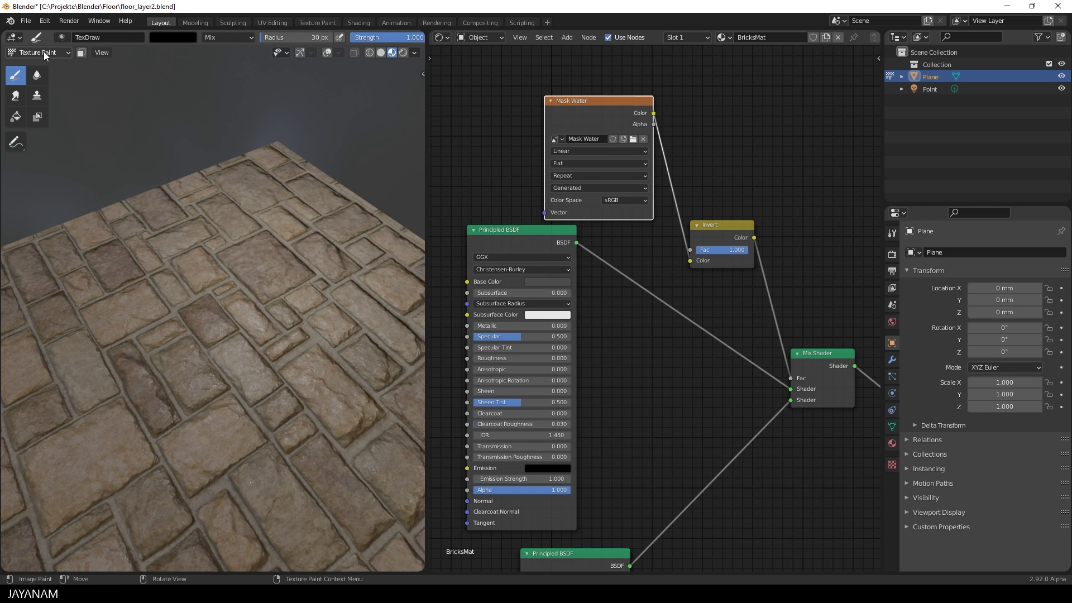
# - Set the brush paint colour to pure white
pyautogui.click(173, 38)
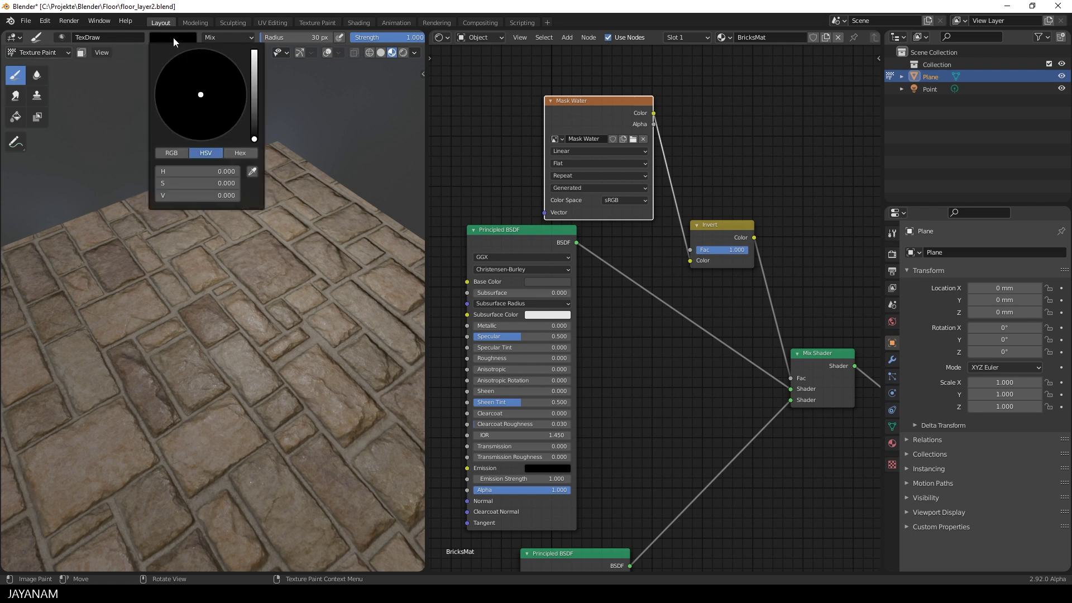
pyautogui.moveTo(255, 143); pyautogui.dragTo(254, 51)
pyautogui.moveTo(346, 129)
pyautogui.mouseDown(button='middle')
pyautogui.moveTo(304, 186)
pyautogui.moveTo(302, 297)
pyautogui.moveTo(210, 306)
pyautogui.mouseUp(button='middle')
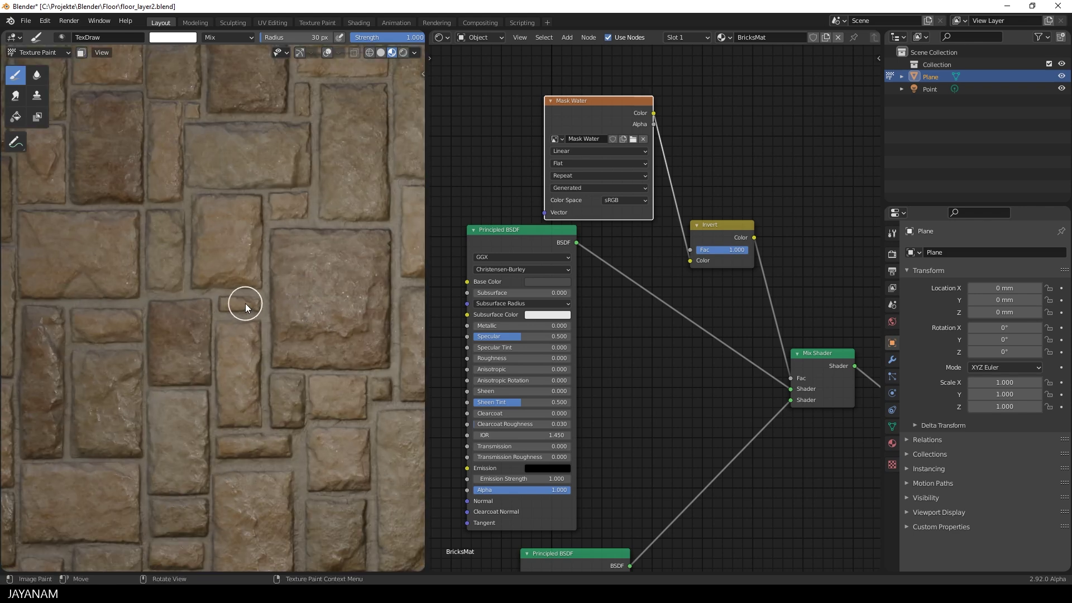
# - Show the list of paintable texture slots, including Mask Water
pyautogui.click(541, 236)
pyautogui.moveTo(587, 110); pyautogui.dragTo(588, 110)
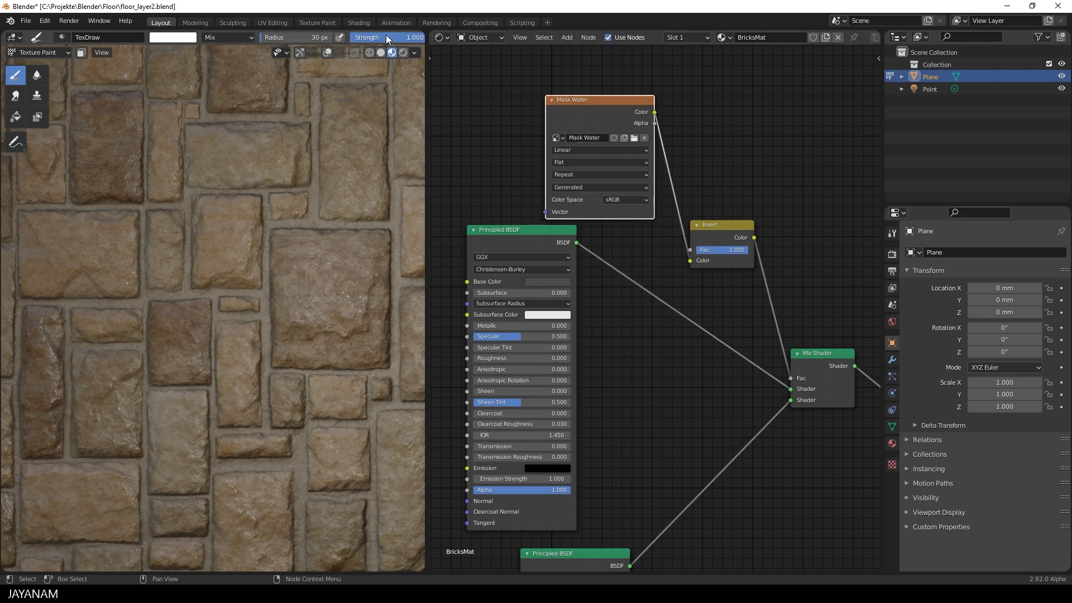
pyautogui.scroll(-3, 387, 36)
pyautogui.scroll(-3, 386, 36)
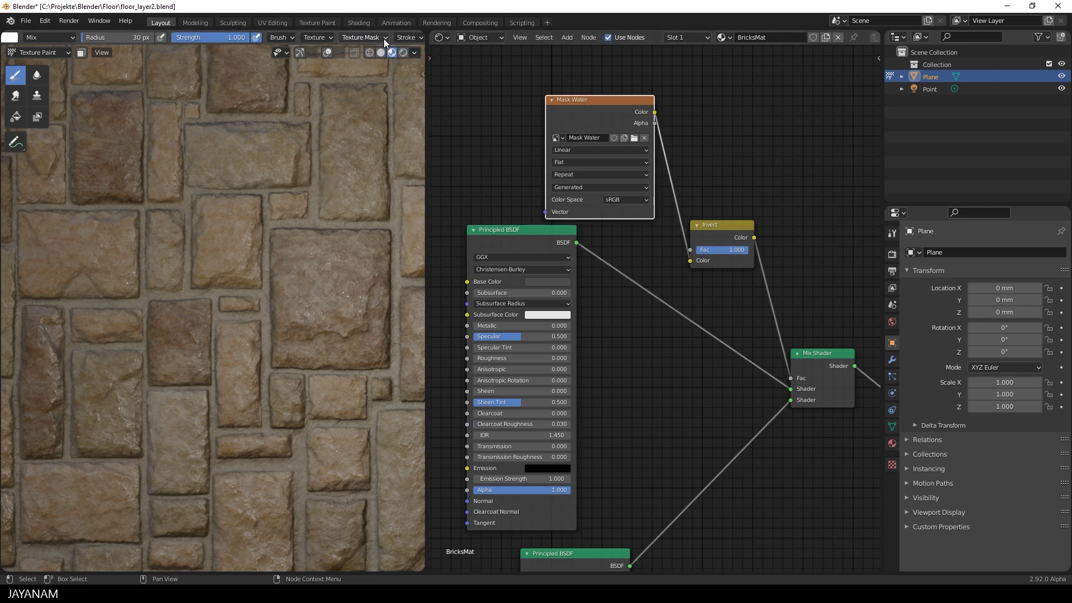
pyautogui.scroll(-5, 384, 39)
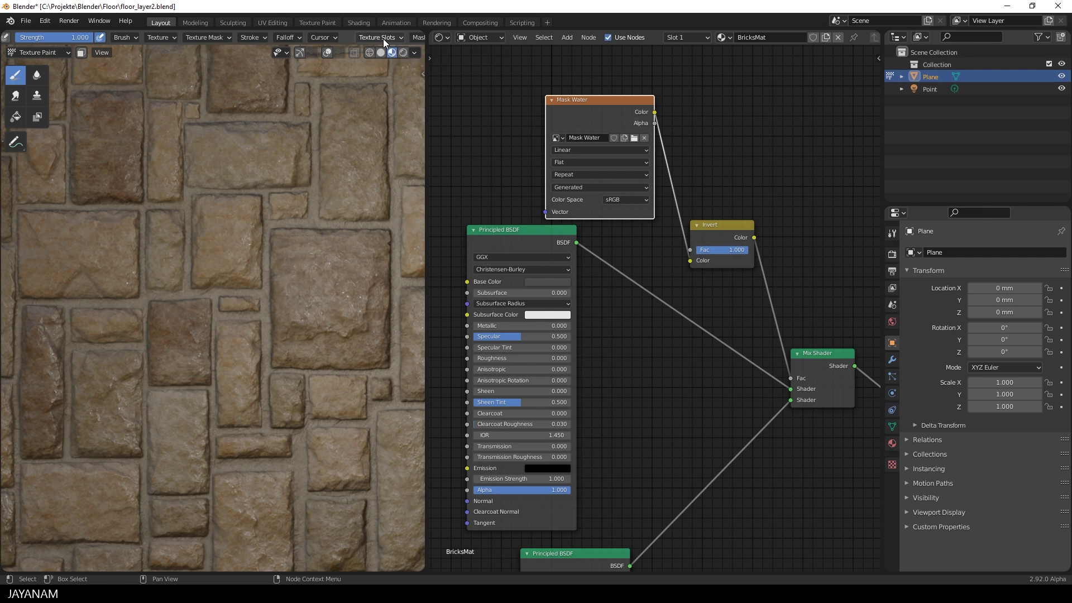
pyautogui.click(388, 39)
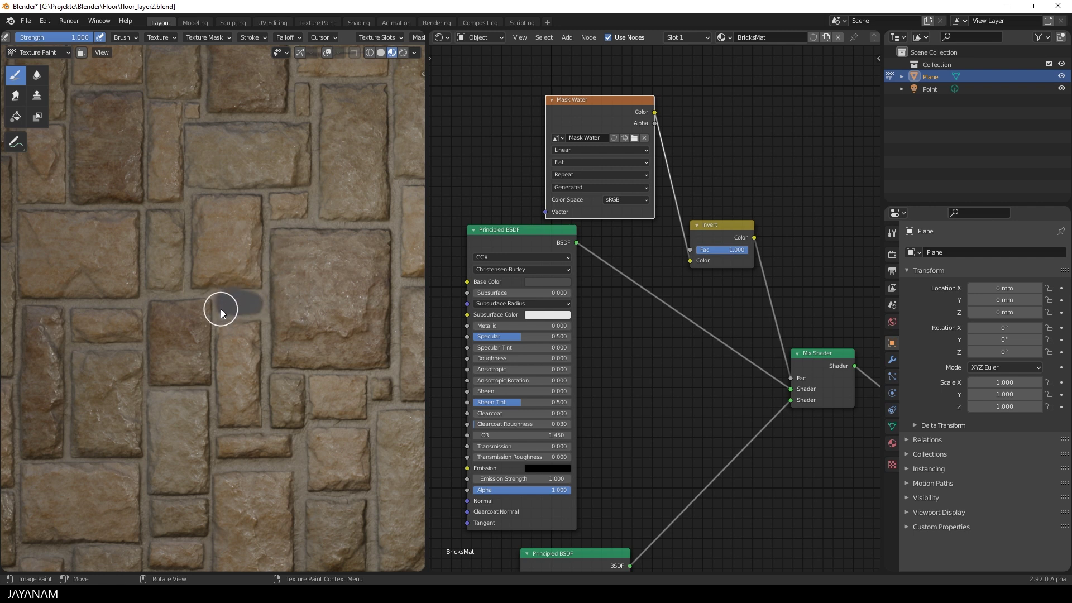
# - Paint white strokes into Mask Water along the grout lines around one brick junction
pyautogui.moveTo(275, 314)
pyautogui.mouseDown(button='middle')
pyautogui.moveTo(311, 285)
pyautogui.moveTo(297, 269)
pyautogui.mouseUp(button='middle')
pyautogui.scroll(5, 296, 270)
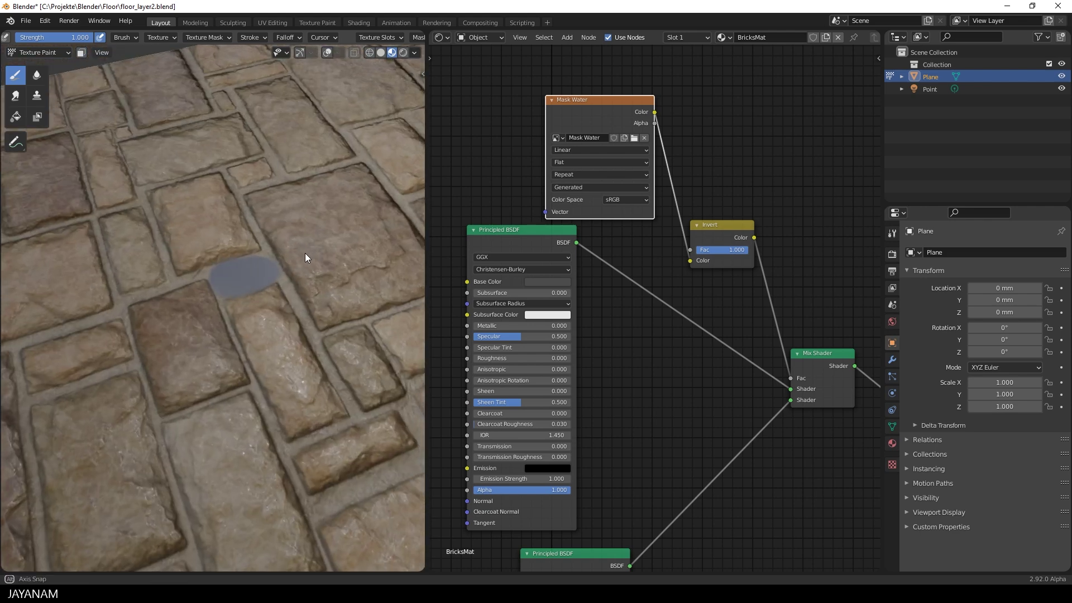
pyautogui.click(270, 282)
pyautogui.moveTo(249, 319)
pyautogui.mouseDown()
pyautogui.moveTo(246, 306)
pyautogui.moveTo(254, 316)
pyautogui.mouseUp()
pyautogui.moveTo(269, 263)
pyautogui.mouseDown()
pyautogui.moveTo(178, 288)
pyautogui.moveTo(166, 275)
pyautogui.moveTo(127, 308)
pyautogui.mouseUp()
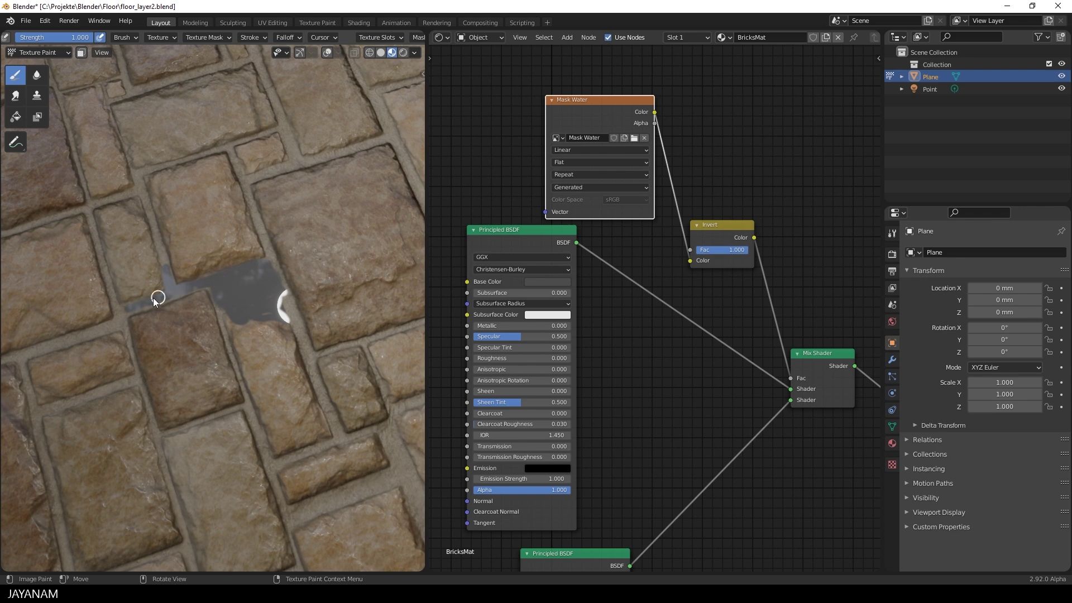
pyautogui.moveTo(223, 309)
pyautogui.mouseDown(button='middle')
pyautogui.moveTo(287, 334)
pyautogui.moveTo(268, 237)
pyautogui.mouseUp(button='middle')
pyautogui.moveTo(320, 309); pyautogui.dragTo(335, 327)
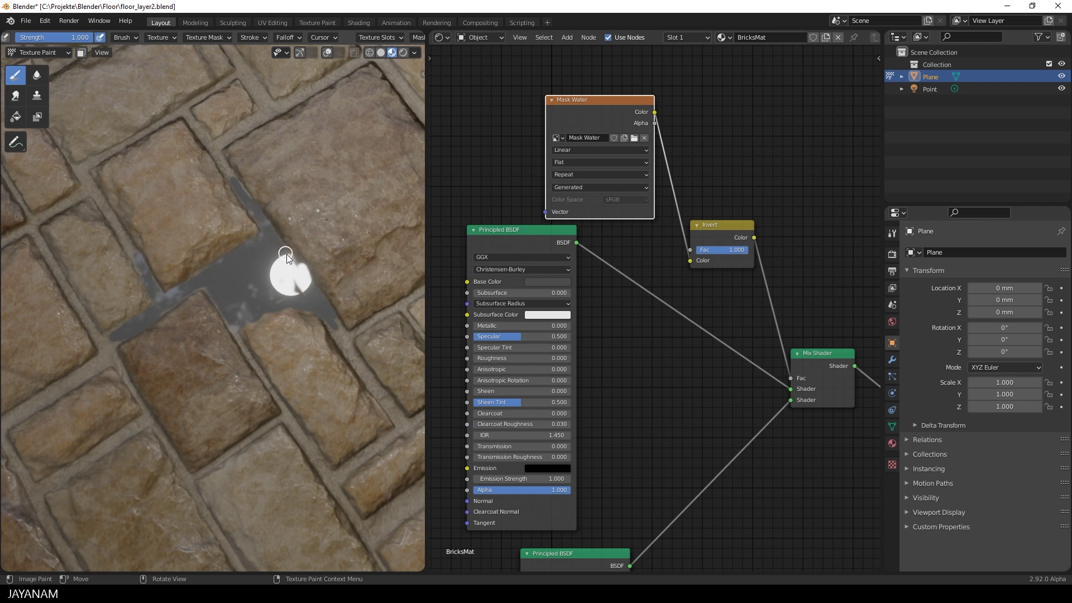
pyautogui.moveTo(234, 306)
pyautogui.mouseDown(button='middle')
pyautogui.moveTo(275, 285)
pyautogui.moveTo(238, 326)
pyautogui.mouseUp(button='middle')
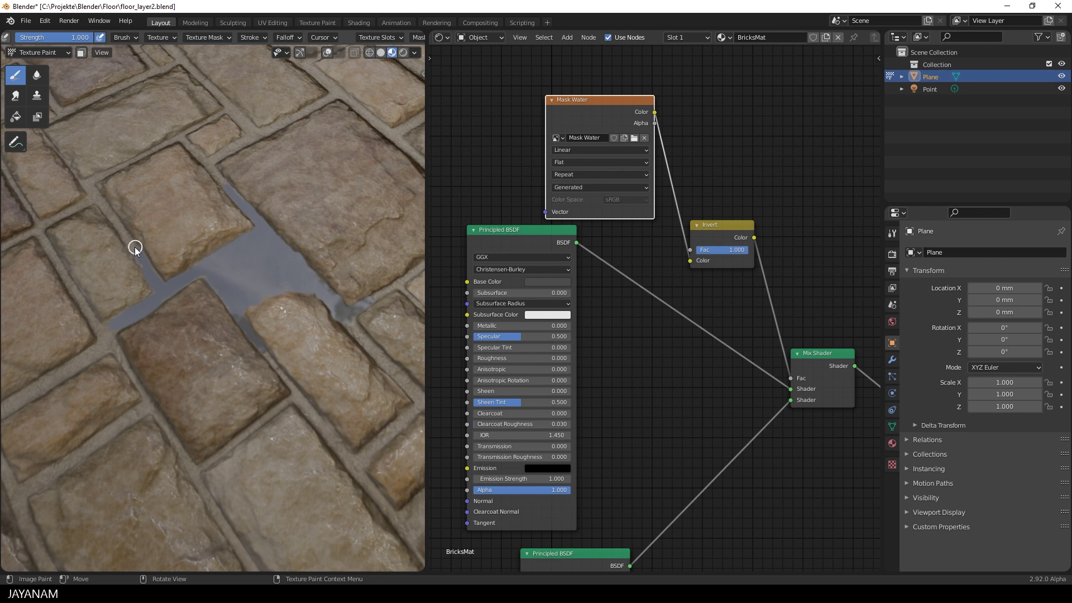
# - Switch to the Smear brush with Strength 0.563 and Radius 26 px
pyautogui.click(15, 96)
pyautogui.scroll(5, 163, 37)
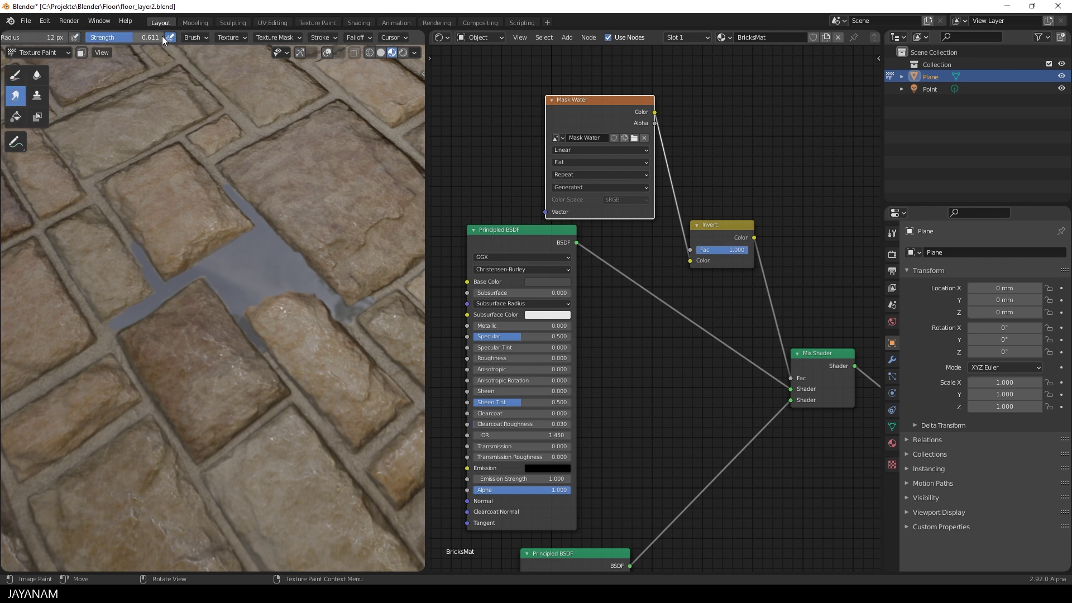
pyautogui.moveTo(179, 37); pyautogui.dragTo(176, 37)
pyautogui.moveTo(213, 227)
pyautogui.mouseDown(button='middle')
pyautogui.moveTo(224, 238)
pyautogui.moveTo(162, 273)
pyautogui.mouseUp(button='middle')
pyautogui.press('f')
pyautogui.click(131, 268)
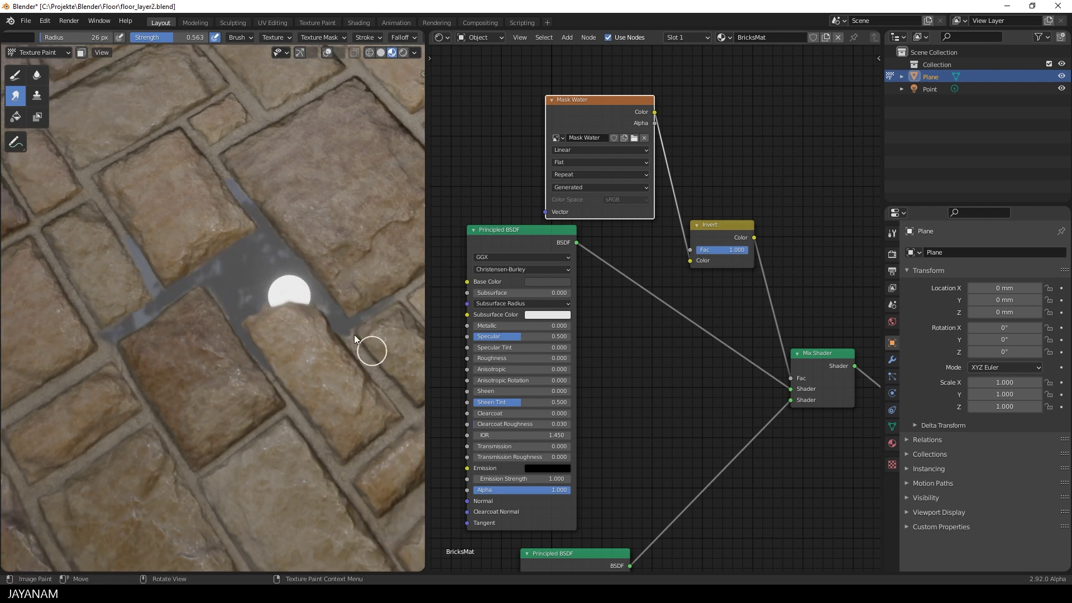
# - Smear the puddle edges into the neighbouring grout lines, then view the whole floor
pyautogui.moveTo(335, 323); pyautogui.dragTo(369, 363)
pyautogui.moveTo(213, 147); pyautogui.dragTo(229, 179)
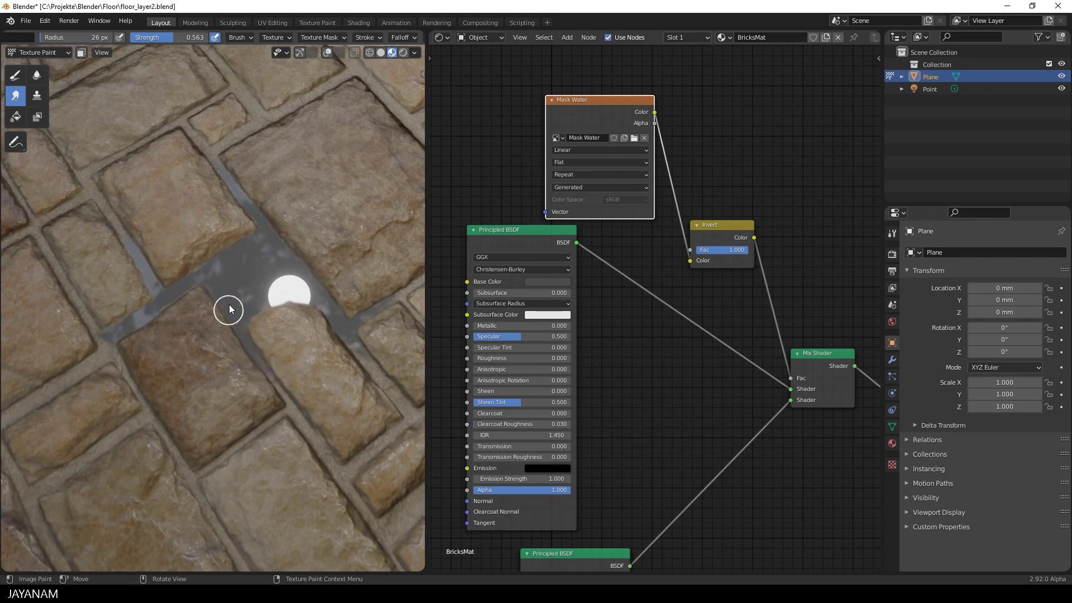
pyautogui.moveTo(160, 307); pyautogui.dragTo(227, 321, button='middle')
pyautogui.moveTo(193, 367)
pyautogui.mouseDown(button='middle')
pyautogui.moveTo(274, 384)
pyautogui.moveTo(253, 262)
pyautogui.moveTo(312, 273)
pyautogui.moveTo(303, 386)
pyautogui.mouseUp(button='middle')
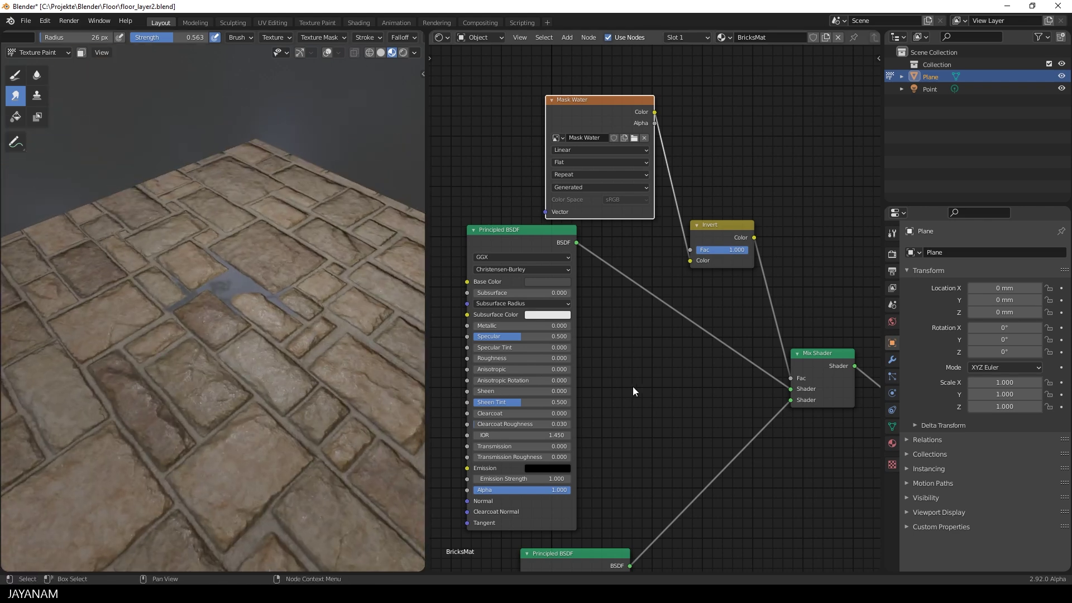
# - Darken the water BSDF's base colour to value 0.185 and rotate viewport World lighting to 150°
pyautogui.click(554, 282)
pyautogui.moveTo(608, 192); pyautogui.dragTo(553, 187)
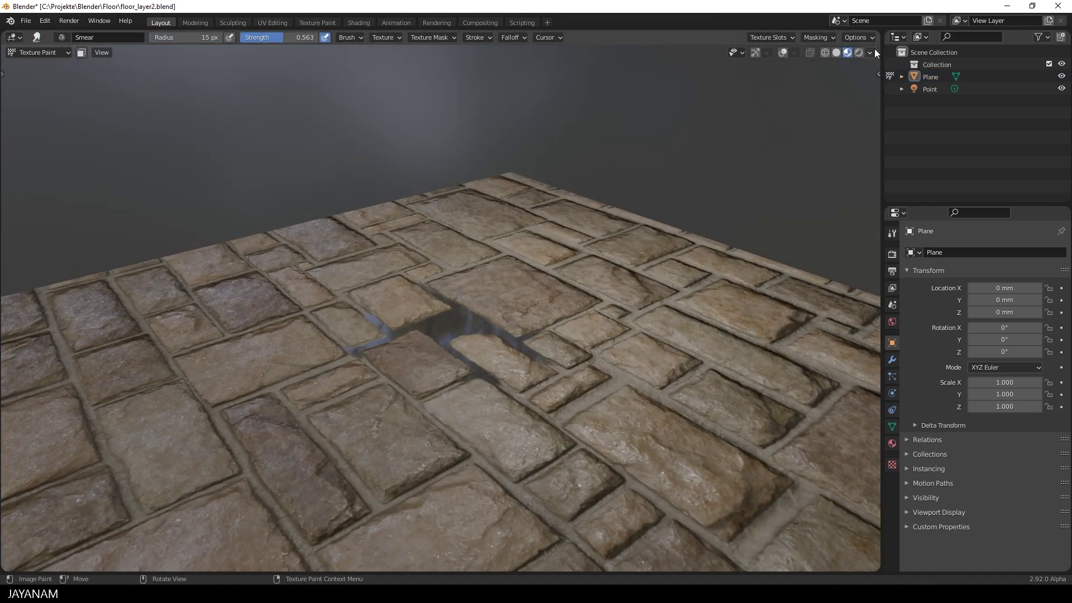
pyautogui.click(870, 51)
pyautogui.moveTo(835, 183)
pyautogui.mouseDown()
pyautogui.moveTo(887, 183)
pyautogui.moveTo(839, 183)
pyautogui.moveTo(871, 183)
pyautogui.mouseUp()
pyautogui.moveTo(715, 217)
pyautogui.mouseDown(button='middle')
pyautogui.moveTo(694, 221)
pyautogui.moveTo(734, 216)
pyautogui.moveTo(718, 221)
pyautogui.mouseUp(button='middle')
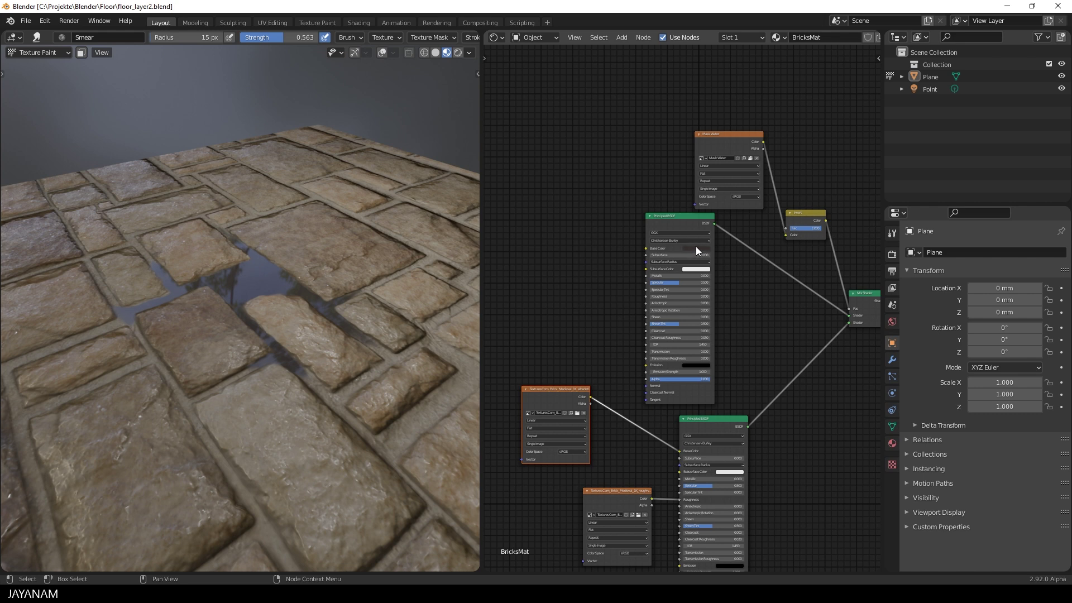
# - Connect the brick albedo texture's Color to the water BSDF's Base Color
pyautogui.moveTo(554, 388); pyautogui.dragTo(534, 354)
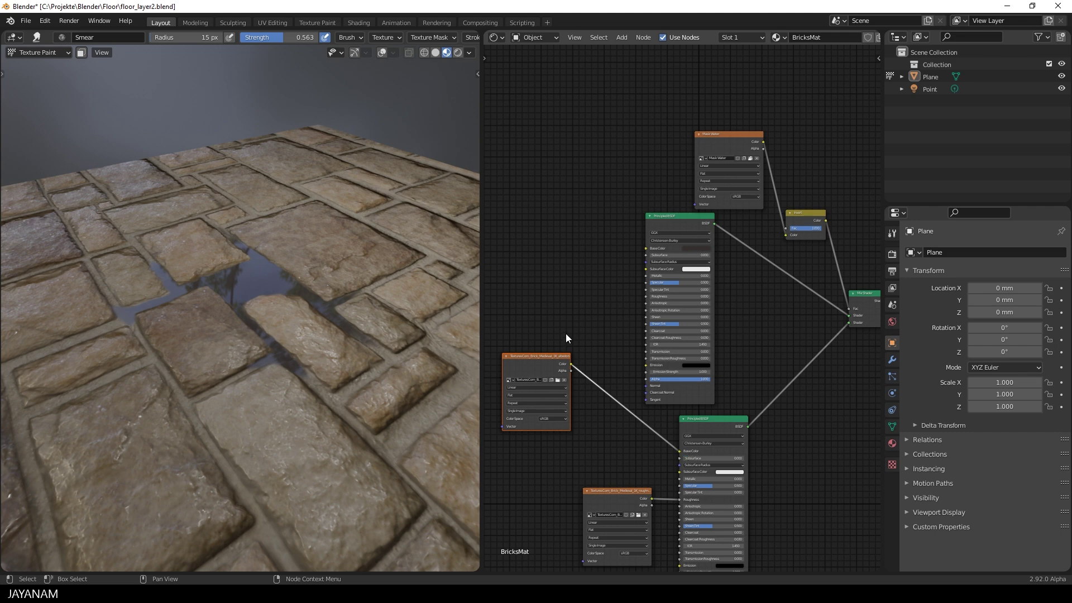
pyautogui.moveTo(571, 364); pyautogui.dragTo(645, 248)
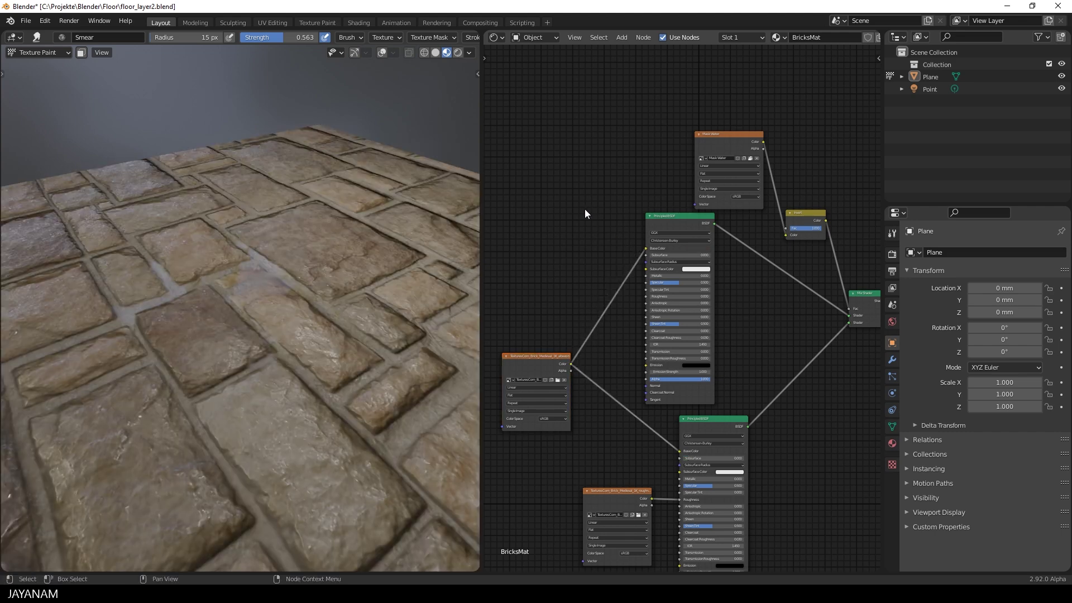
pyautogui.moveTo(291, 227); pyautogui.dragTo(370, 276, button='middle')
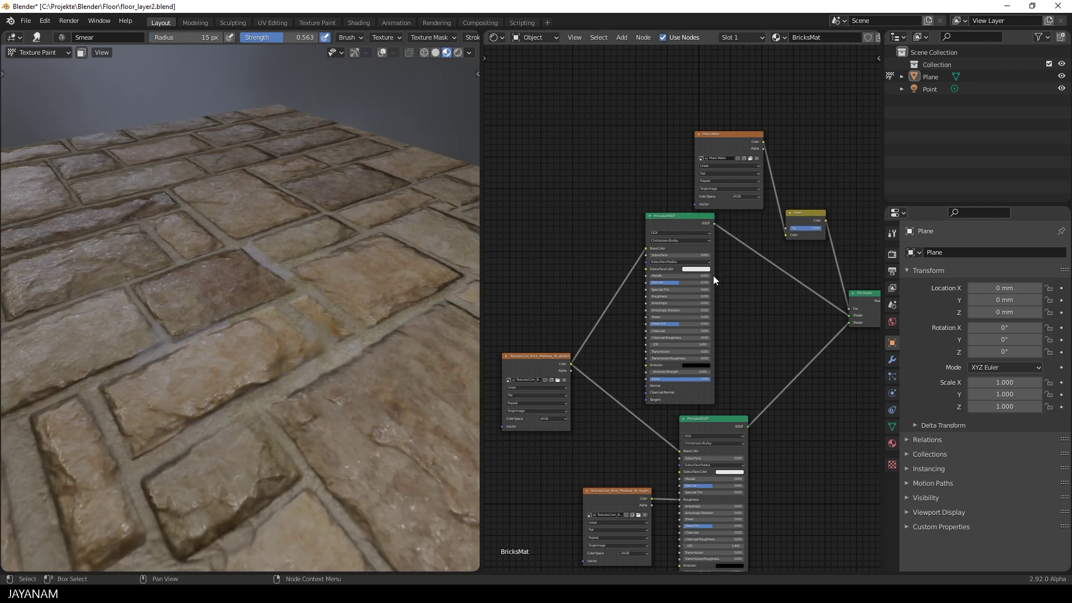
# - Give the water shader a dark red Subsurface Color with Subsurface set to about 0.748
pyautogui.scroll(4, 712, 279)
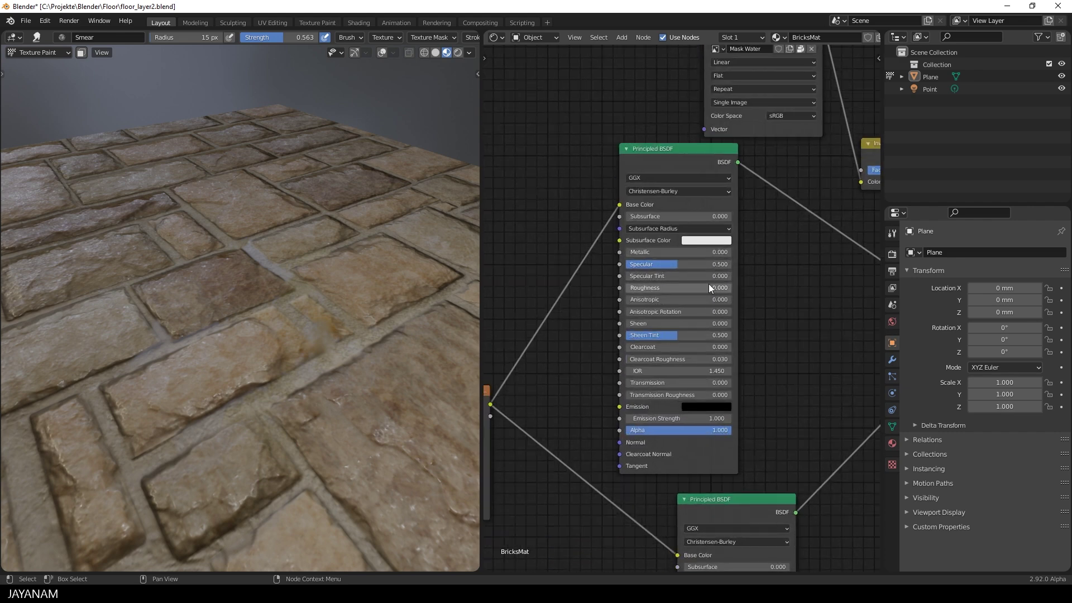
pyautogui.click(704, 240)
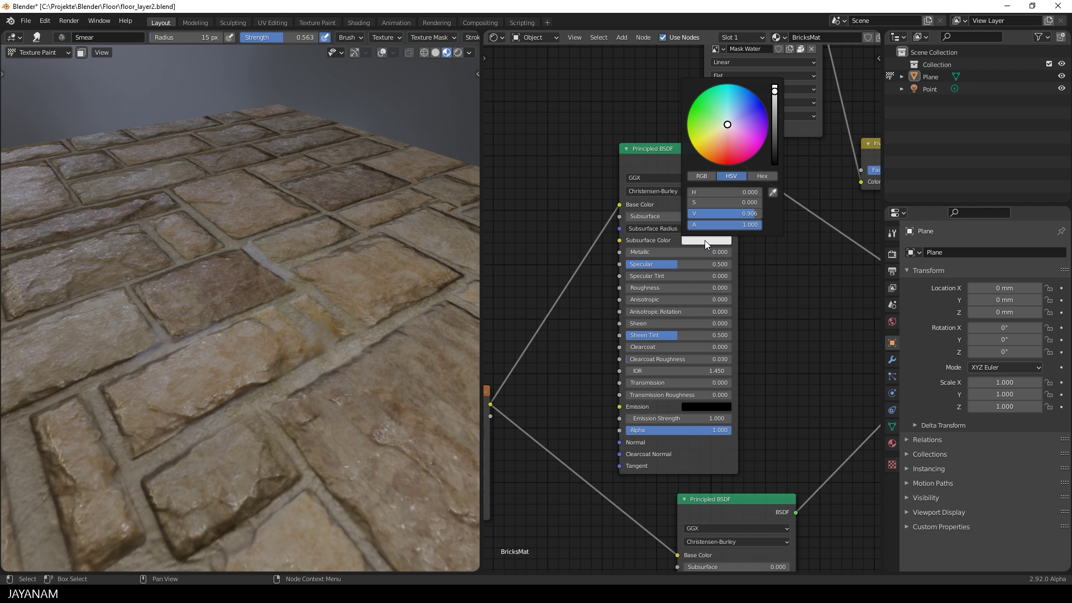
pyautogui.moveTo(727, 124); pyautogui.dragTo(726, 164)
pyautogui.moveTo(774, 89); pyautogui.dragTo(774, 135)
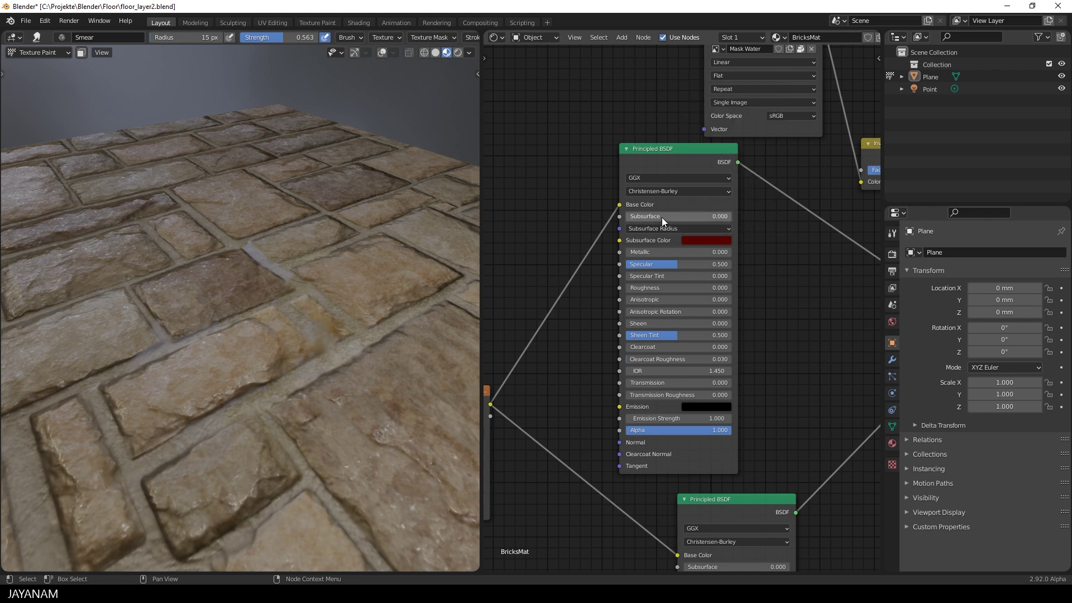
pyautogui.moveTo(662, 217); pyautogui.dragTo(737, 217)
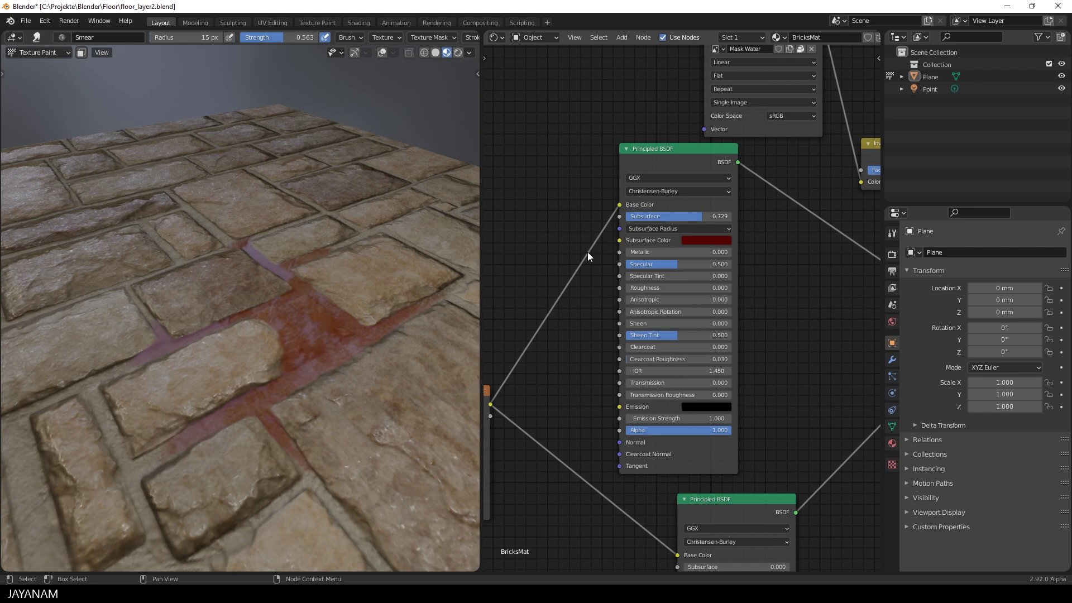
pyautogui.scroll(4, 421, 309)
pyautogui.moveTo(419, 311)
pyautogui.mouseDown(button='middle')
pyautogui.moveTo(425, 287)
pyautogui.moveTo(337, 297)
pyautogui.moveTo(337, 285)
pyautogui.mouseUp(button='middle')
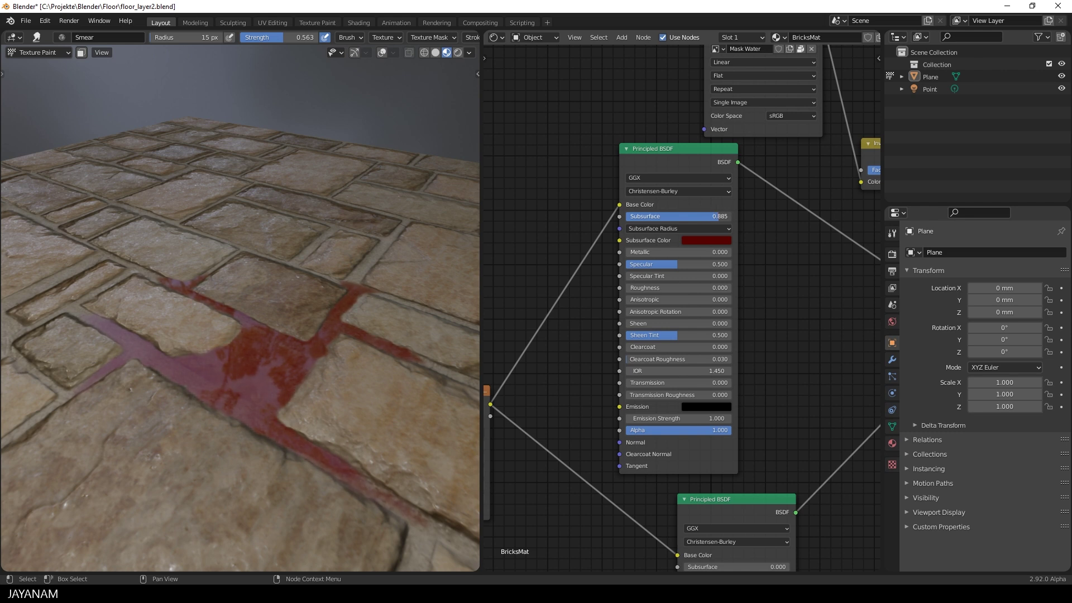
pyautogui.moveTo(729, 216); pyautogui.dragTo(705, 216)
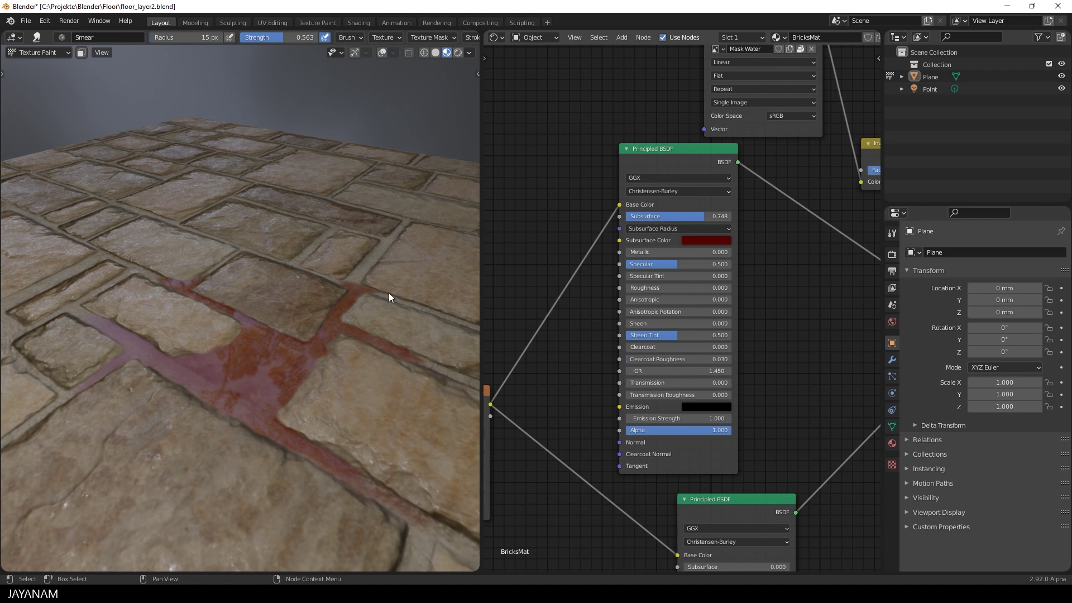
pyautogui.moveTo(311, 320)
pyautogui.mouseDown(button='middle')
pyautogui.moveTo(269, 327)
pyautogui.moveTo(326, 337)
pyautogui.moveTo(368, 326)
pyautogui.mouseUp(button='middle')
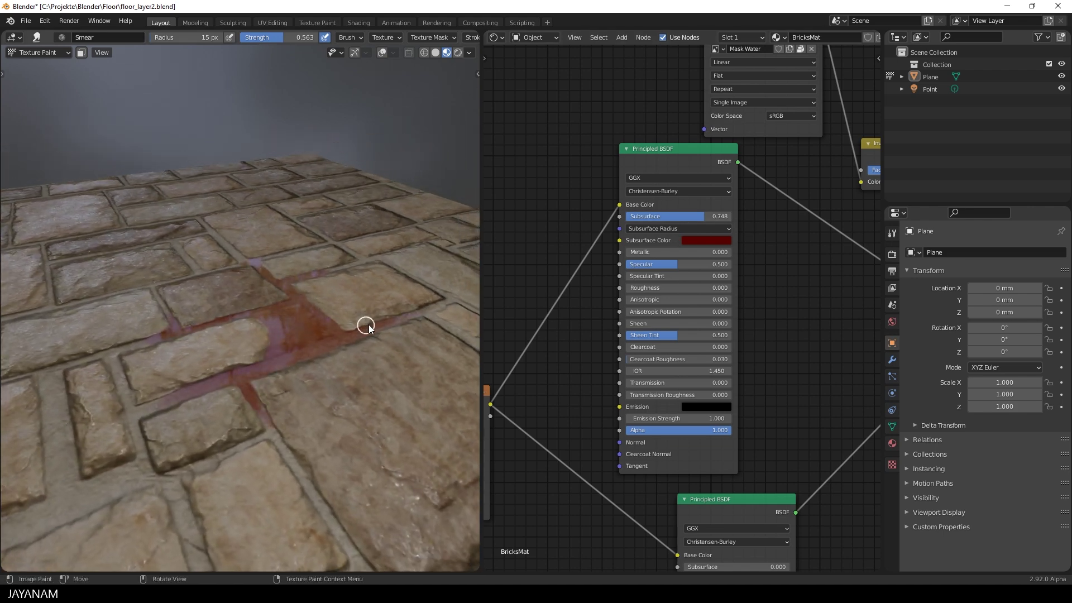
# - Make the water shader's emission colour red and raise Emission Strength to 31.6
pyautogui.click(706, 406)
pyautogui.moveTo(775, 330); pyautogui.dragTo(774, 251)
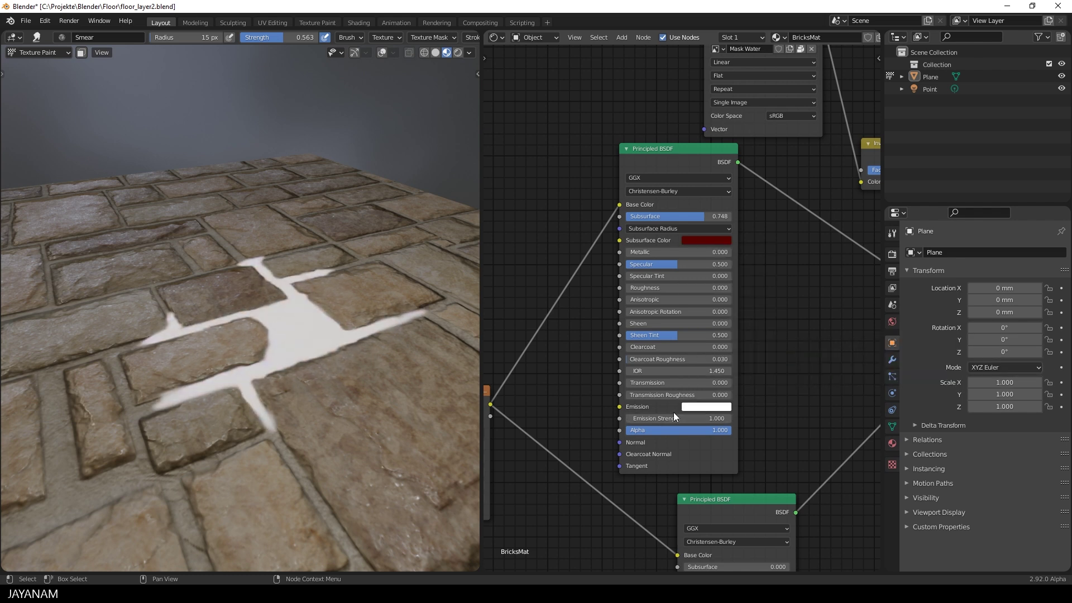
pyautogui.click(694, 407)
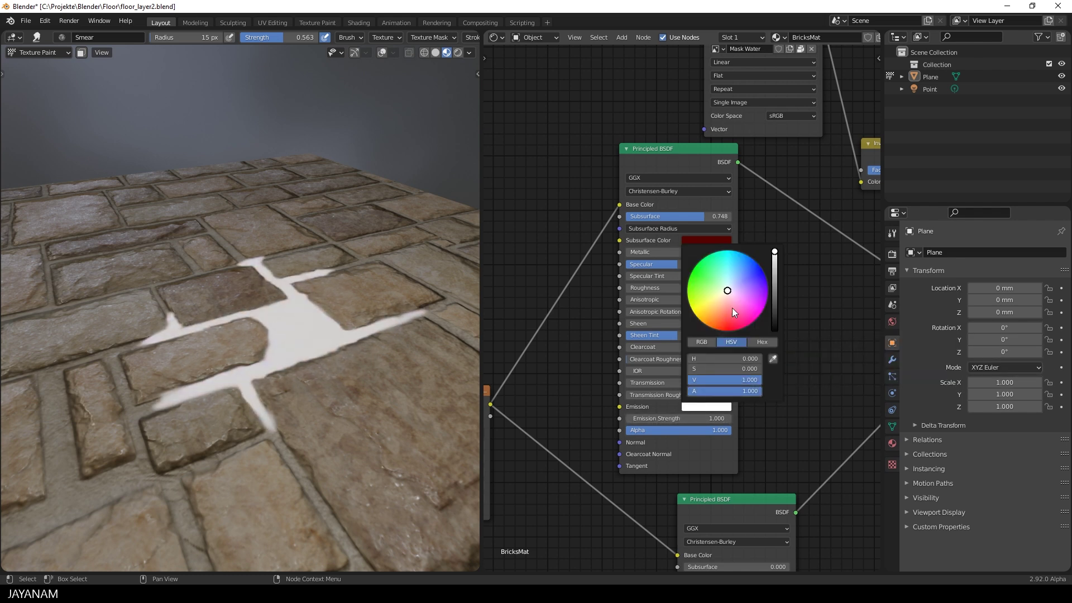
pyautogui.moveTo(728, 294); pyautogui.dragTo(731, 332)
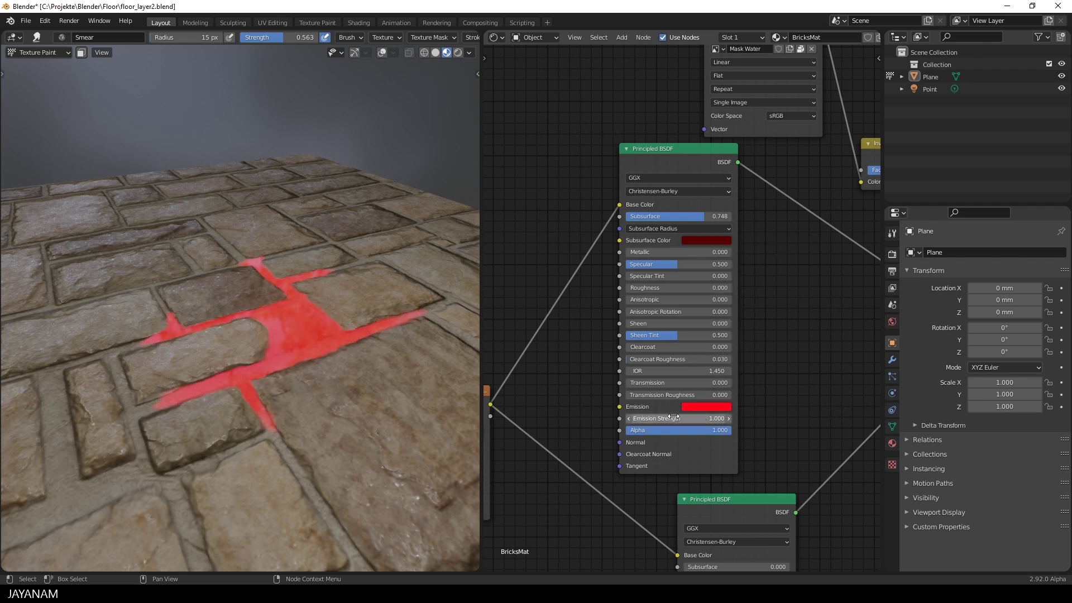
pyautogui.moveTo(662, 418)
pyautogui.mouseDown()
pyautogui.moveTo(720, 419)
pyautogui.moveTo(695, 419)
pyautogui.mouseUp()
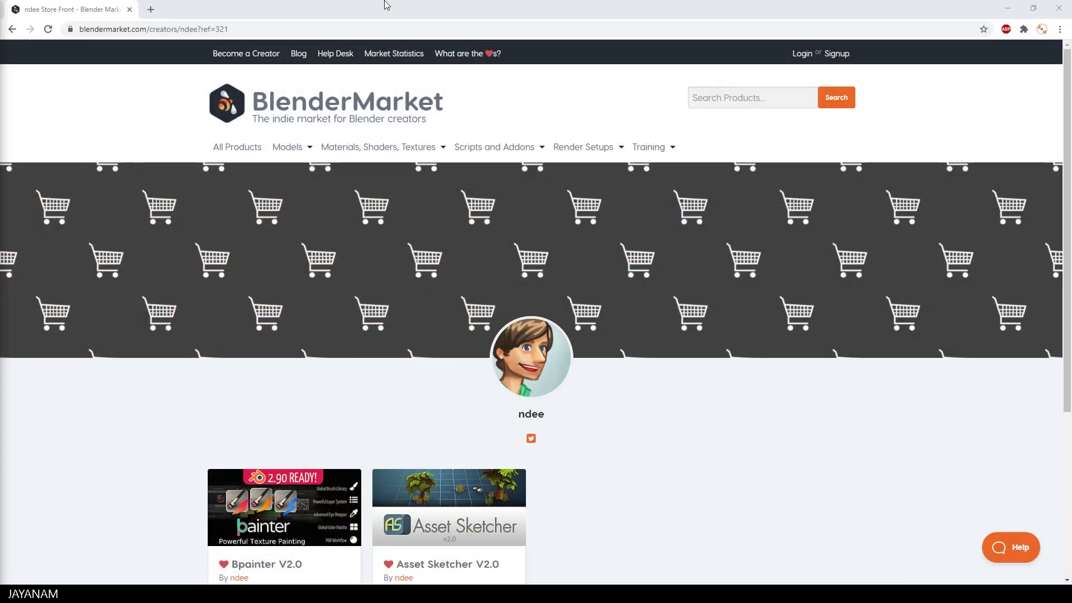
# - Open the Bpainter V2.0 product page on BlenderMarket and autoscroll down through it
pyautogui.click(257, 30)
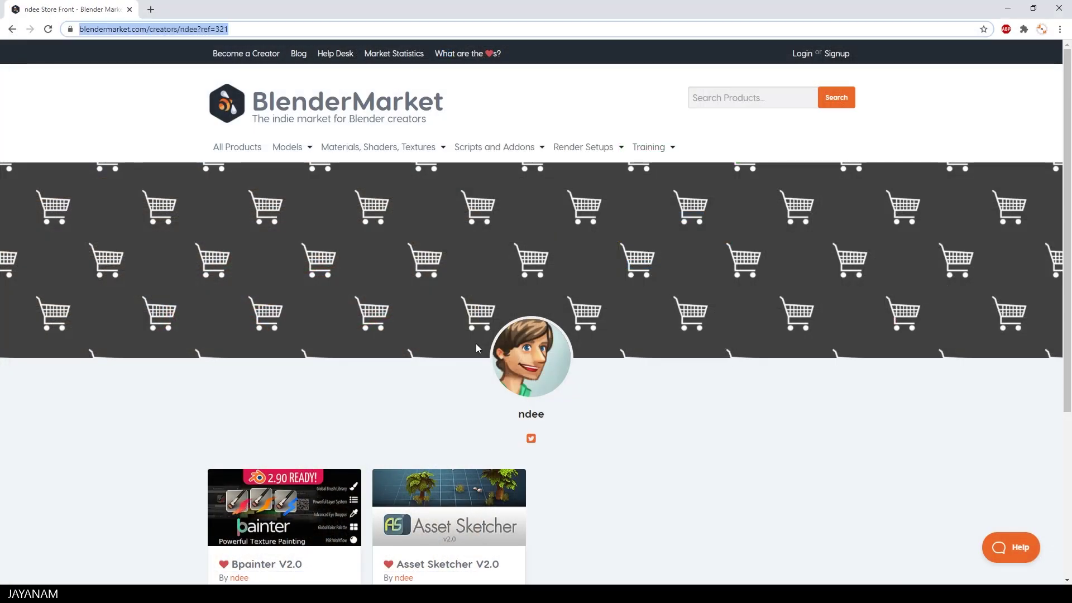
pyautogui.click(283, 525)
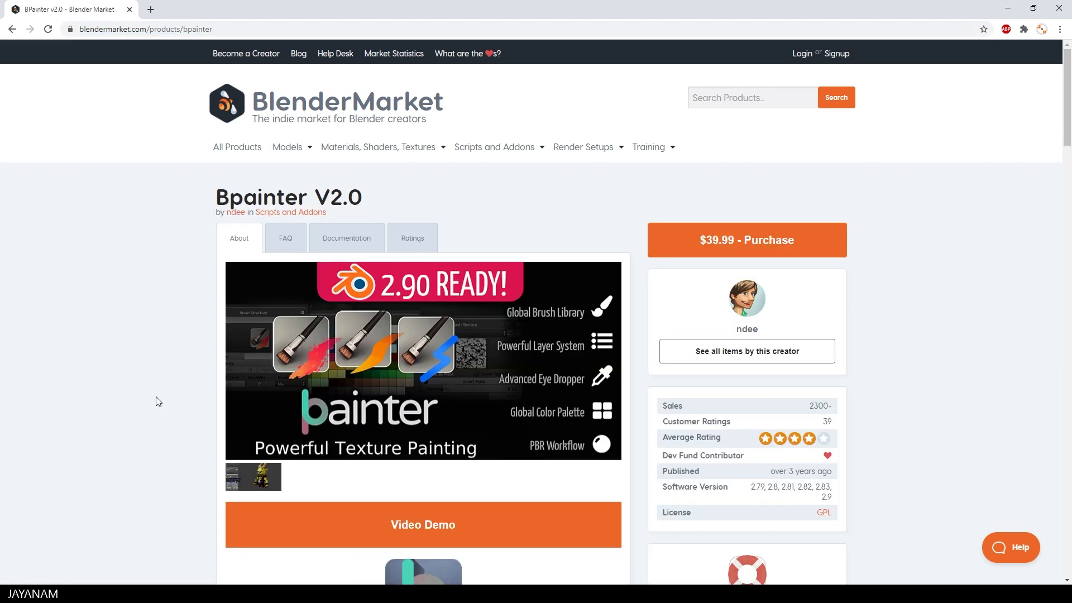
pyautogui.middleClick(155, 417)
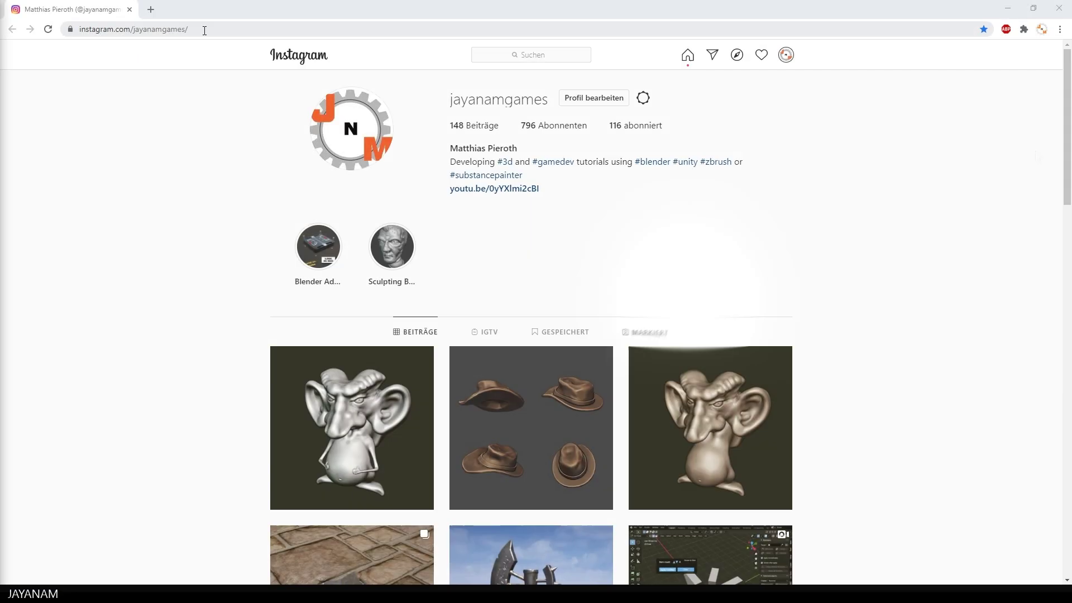
# - Scroll the creator's Instagram profile down to the grid of 3D model posts
pyautogui.click(200, 29)
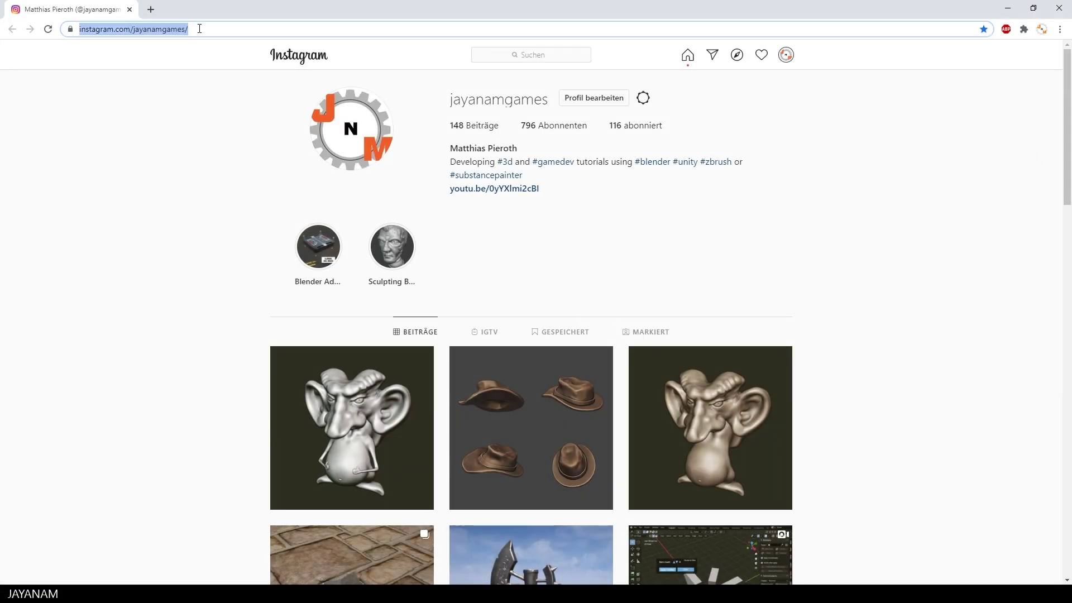
pyautogui.middleClick(838, 312)
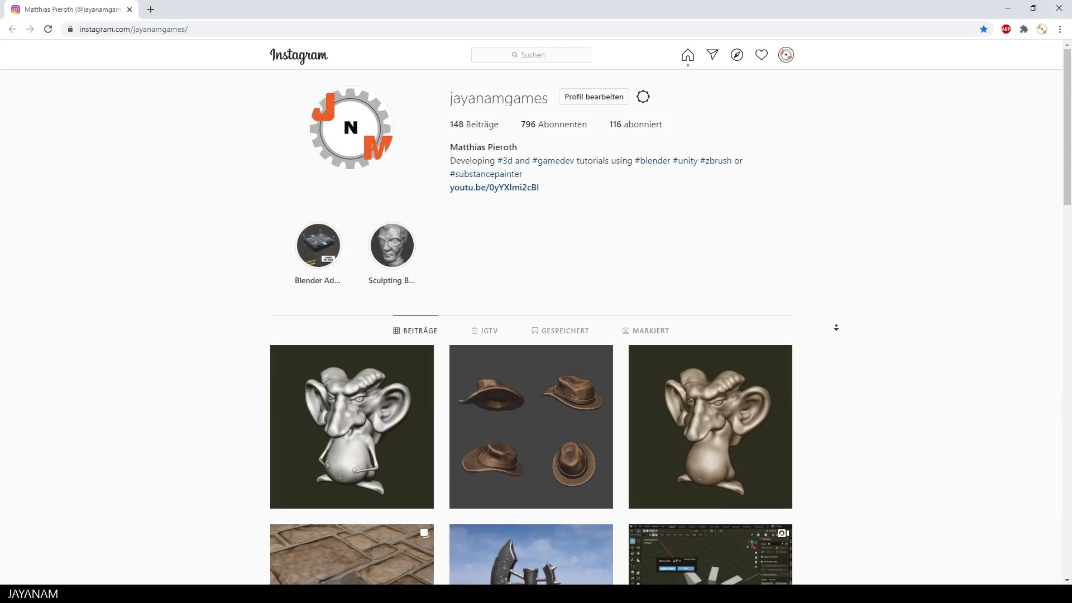